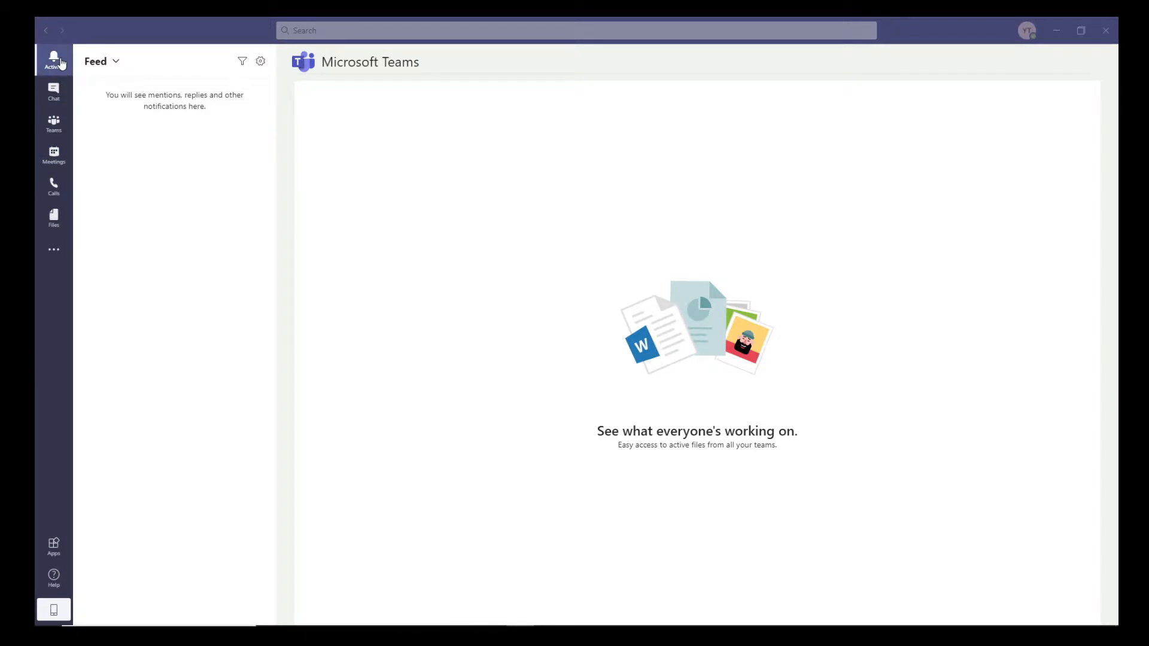
Look through the Activity, Chat, Teams, Meetings, Calls and Files sections and the additional apps list, ending on Chat.
click(61, 63)
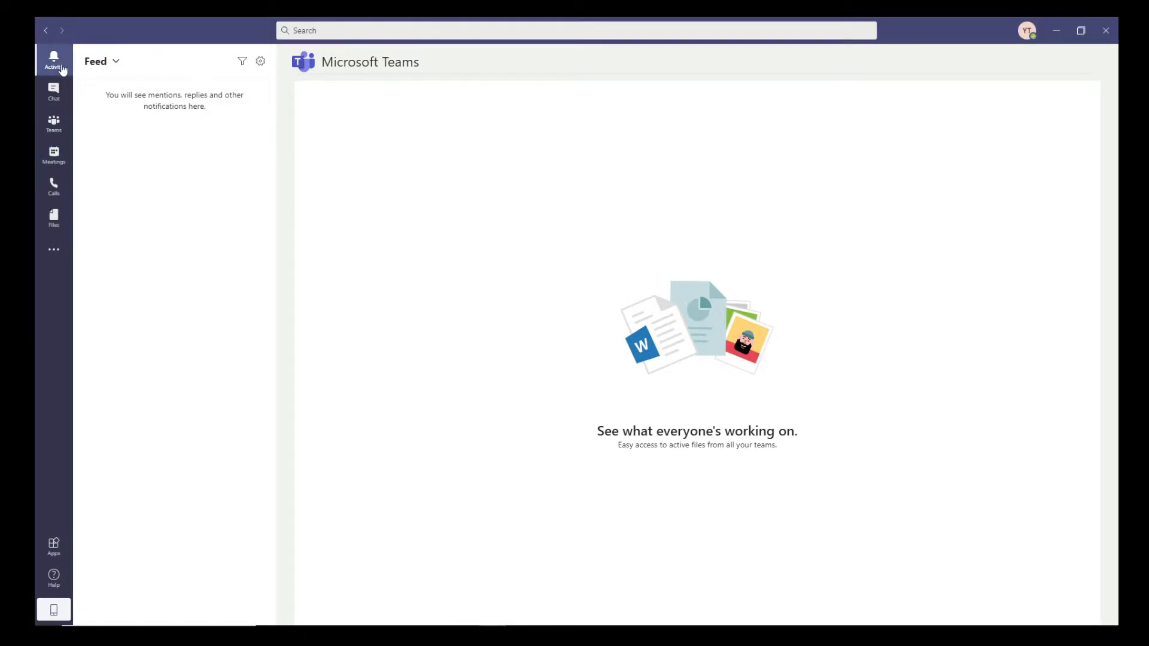
click(60, 90)
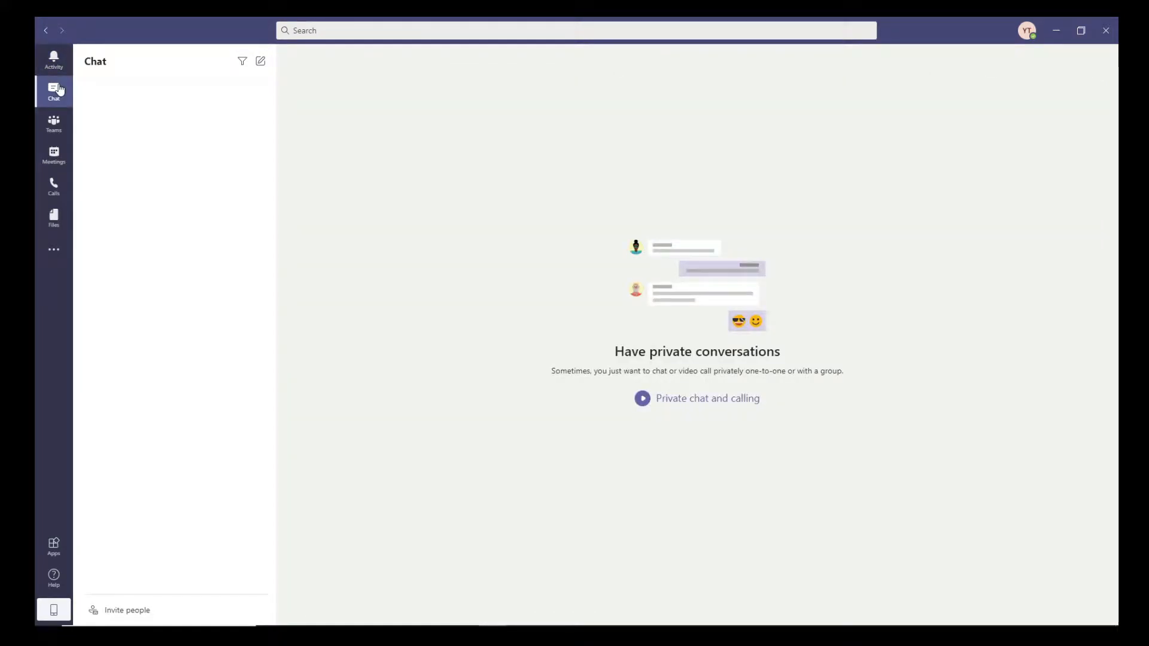
click(54, 124)
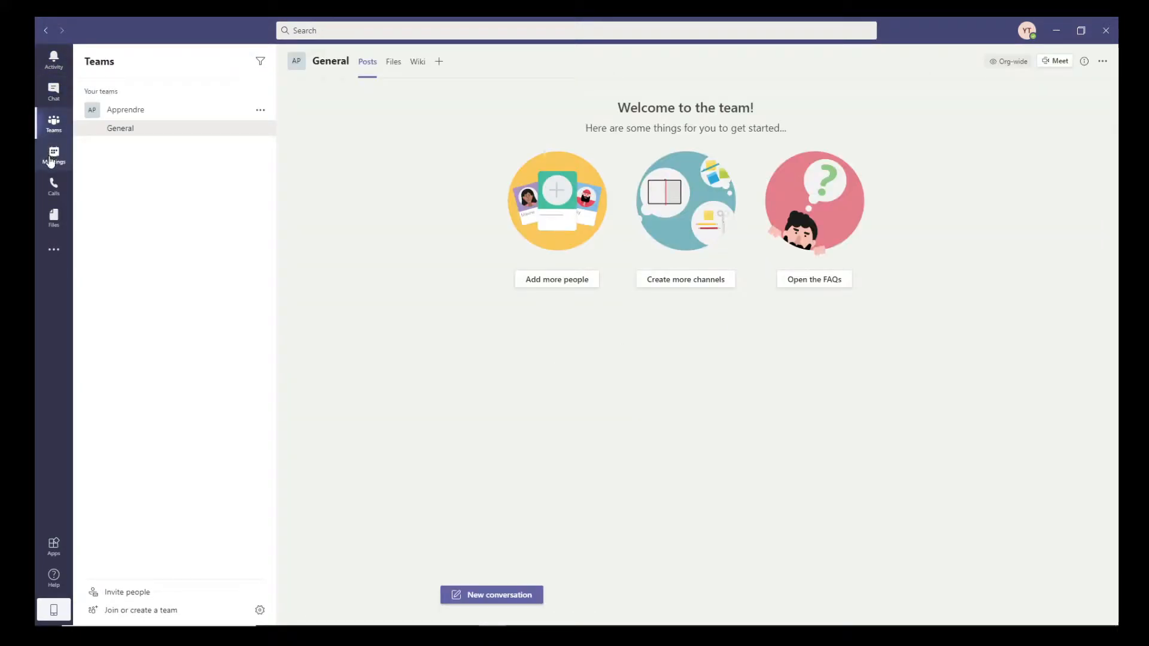
click(54, 155)
click(53, 188)
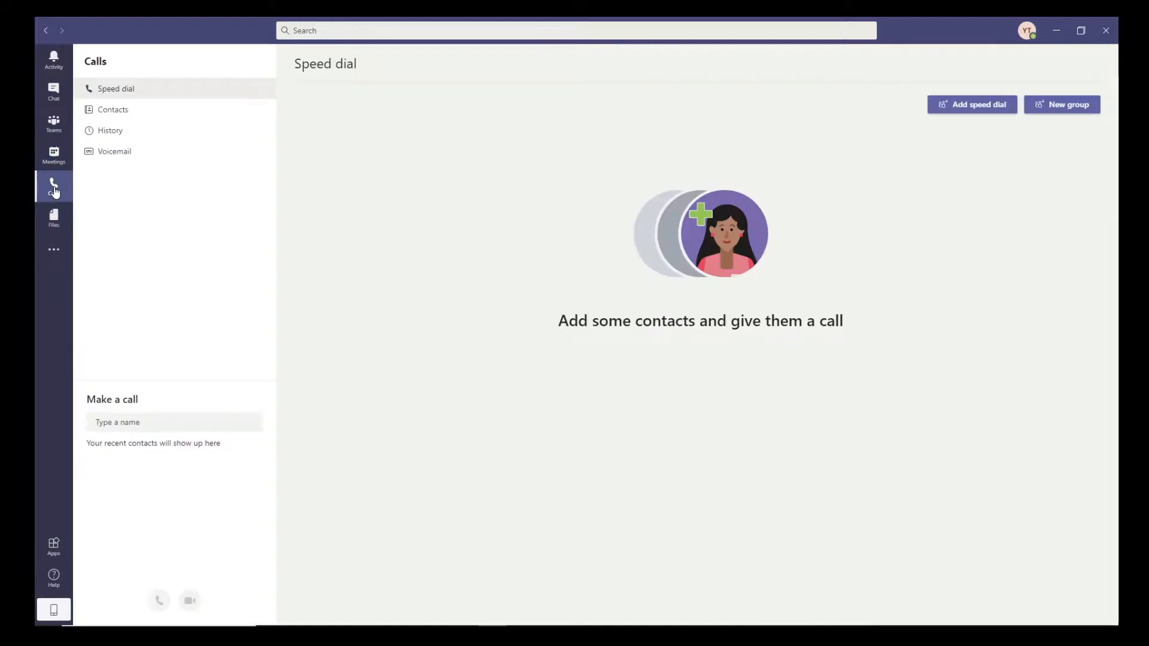
click(53, 217)
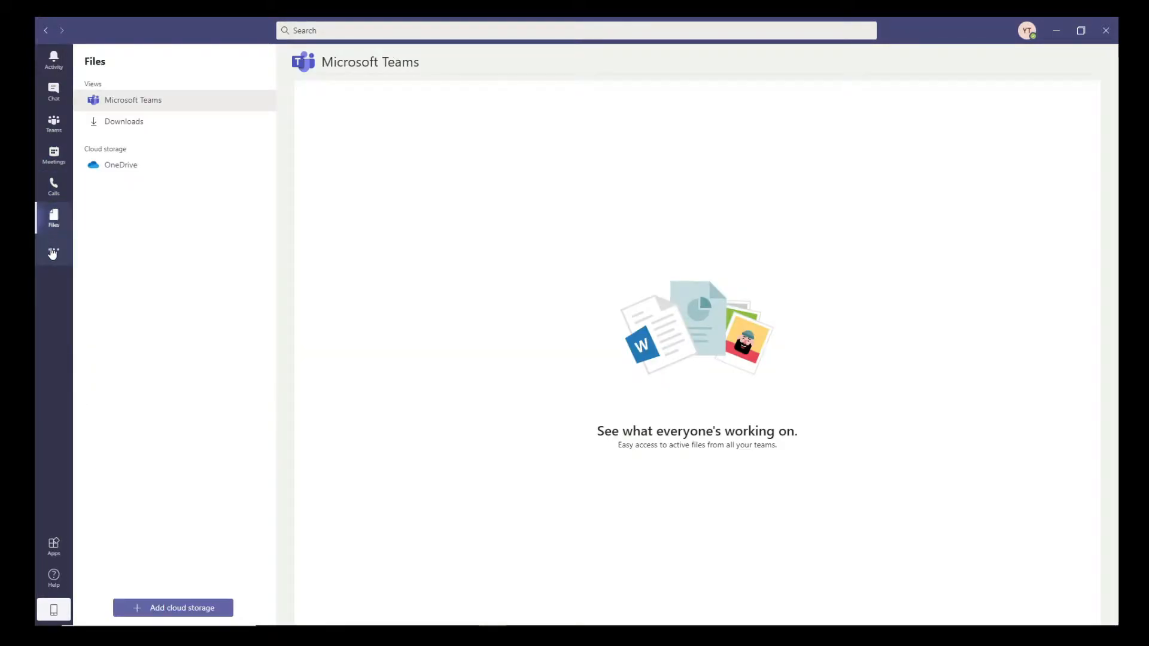
click(53, 250)
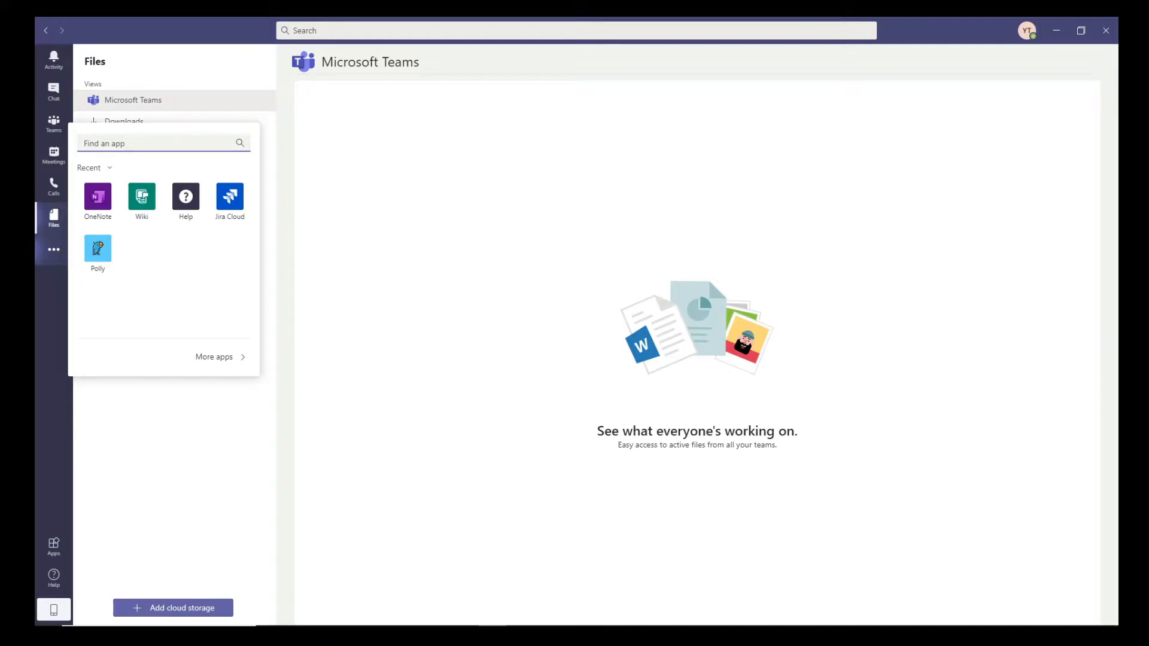
key(ctrl+2)
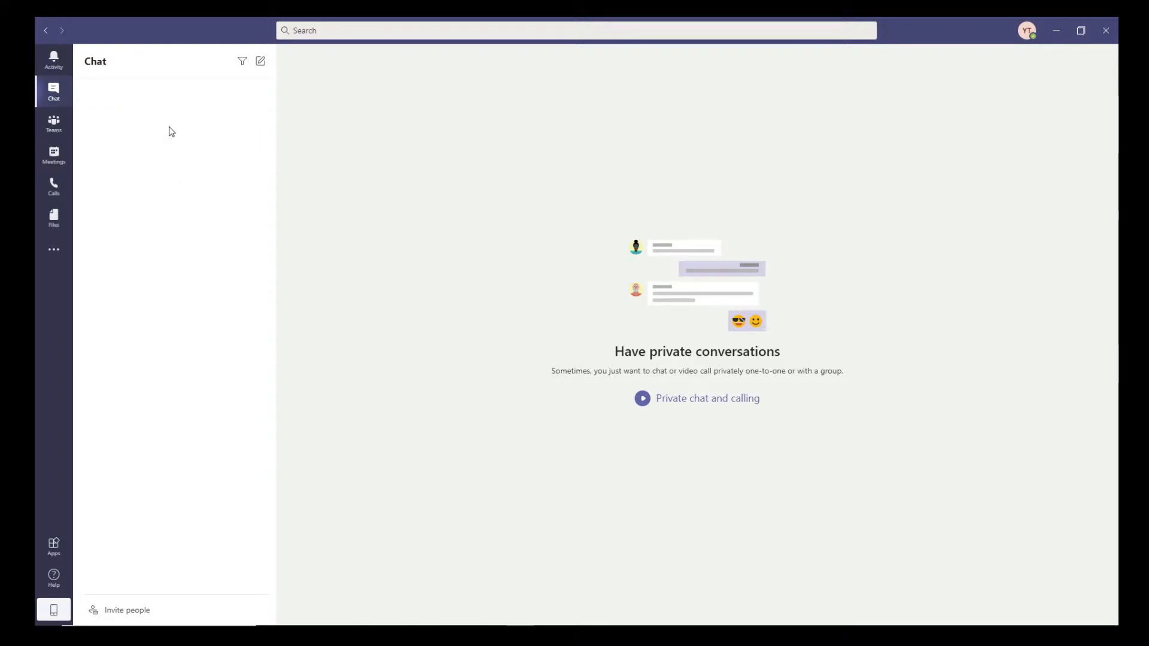
Start creating a team, browse the available templates and preview the Adopt Office 365 template before returning to the creation choices.
click(60, 126)
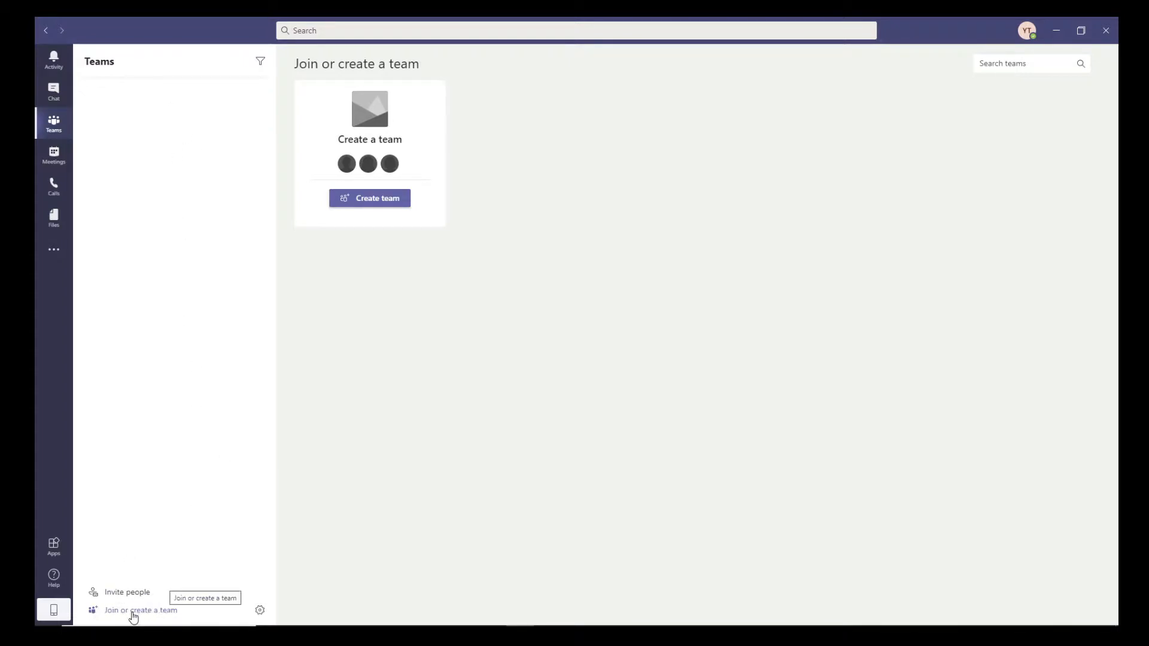
click(361, 200)
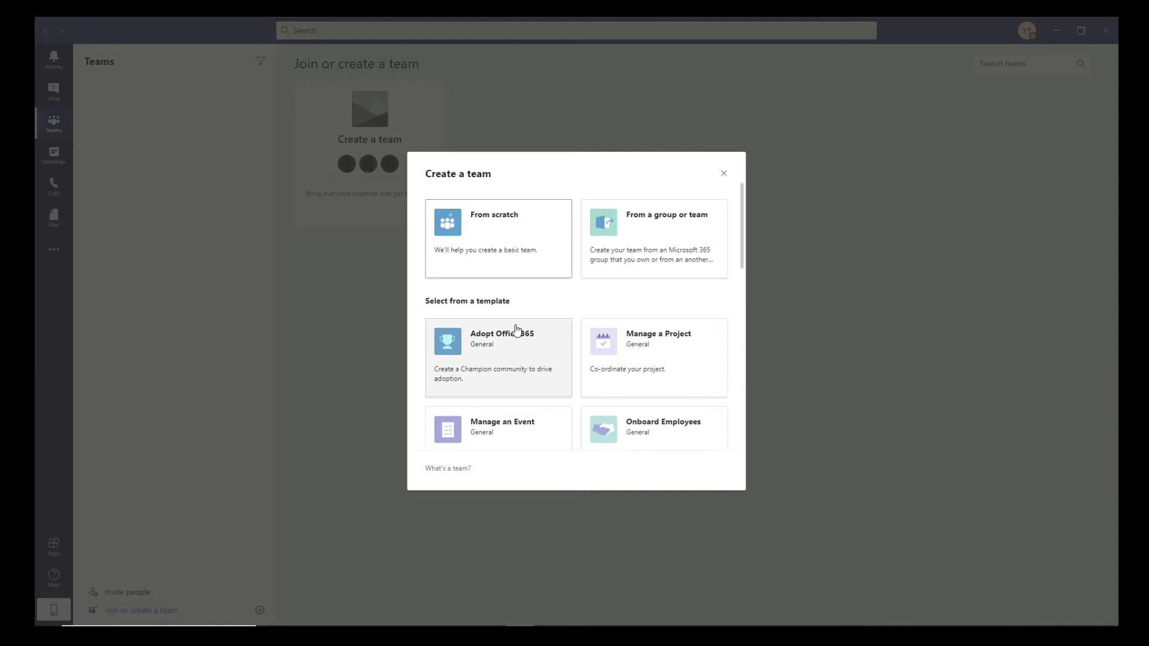
scroll(529, 353, down, 2)
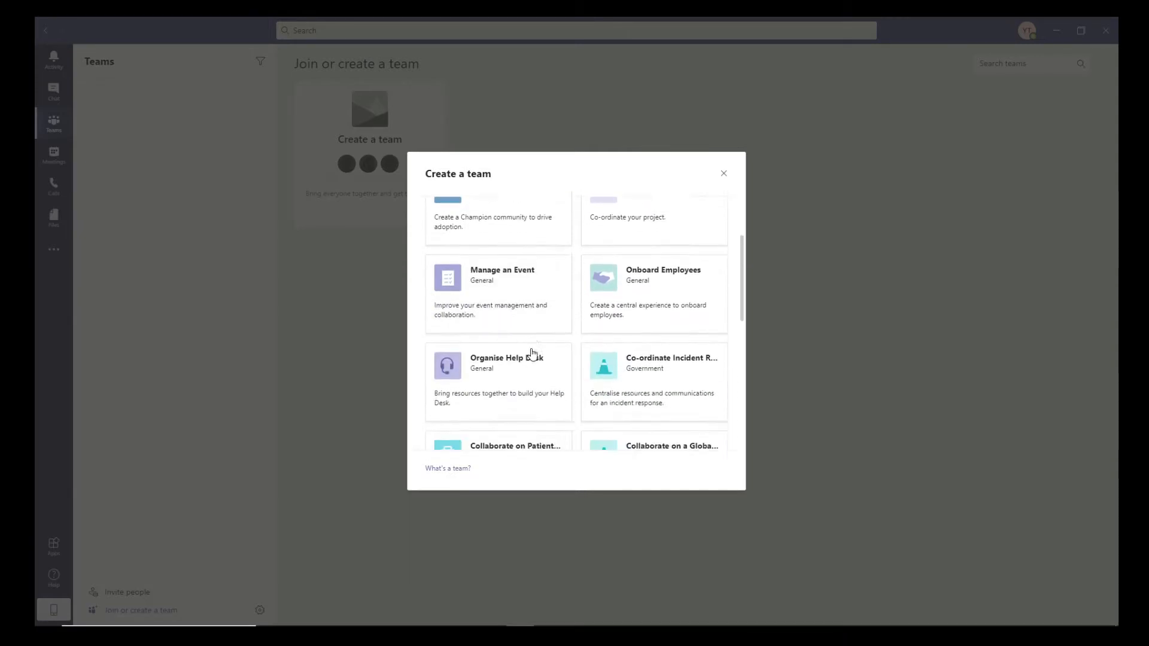
scroll(560, 294, up, 2)
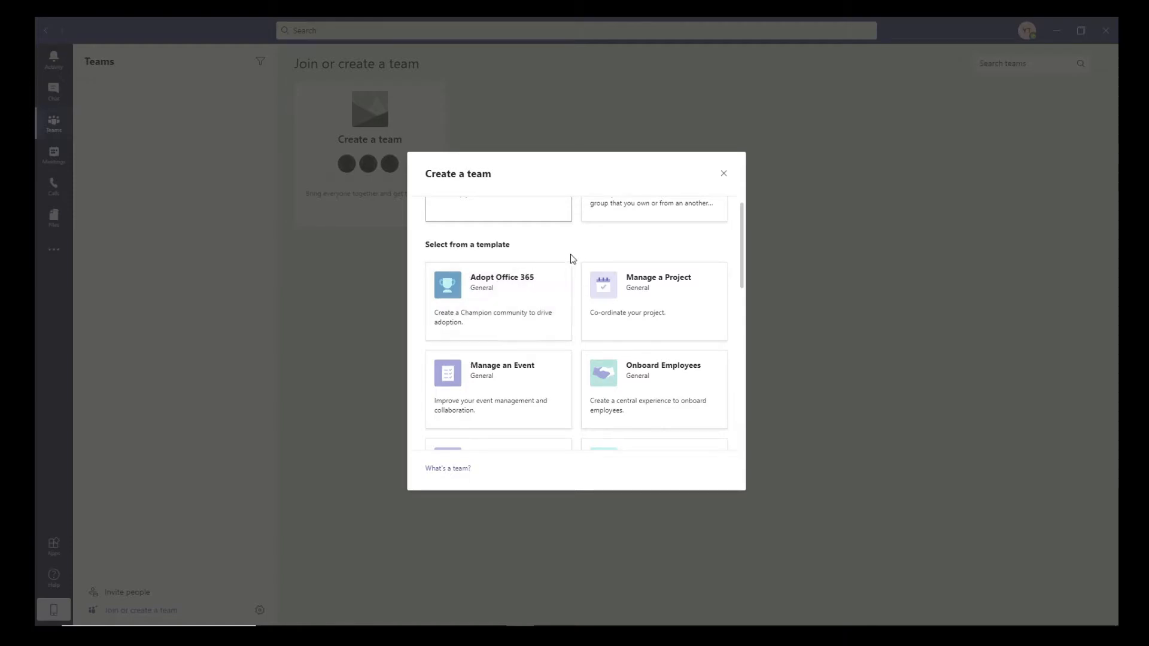
click(538, 288)
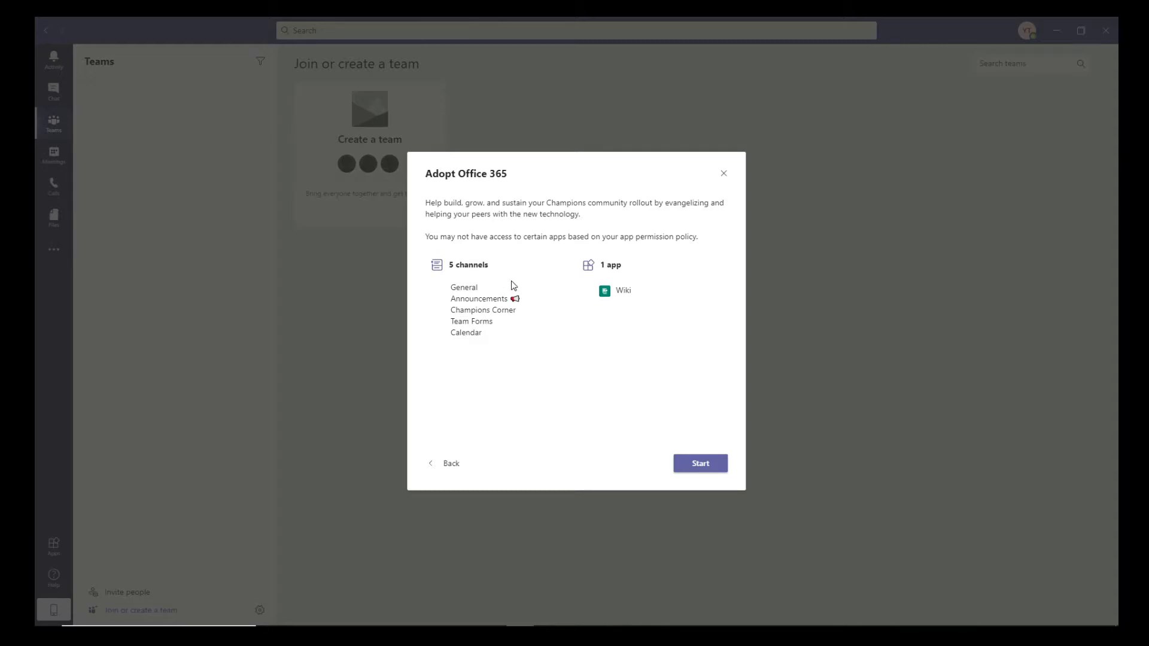
click(446, 464)
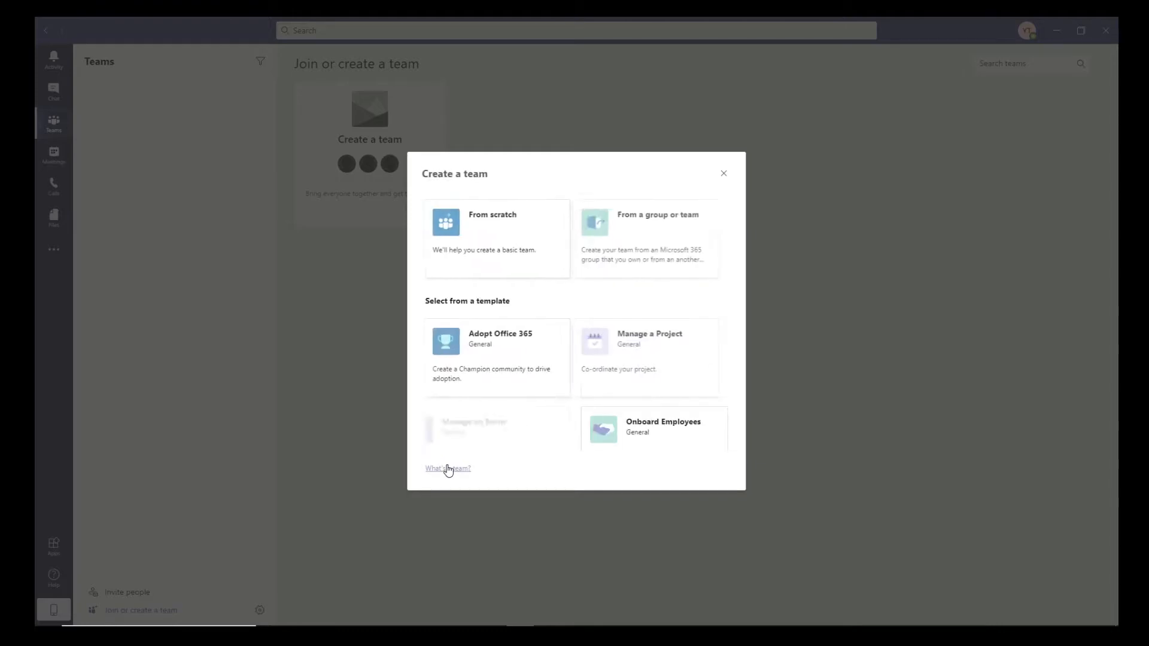
Create a private team from scratch named "l'equipe de la finance".
click(498, 236)
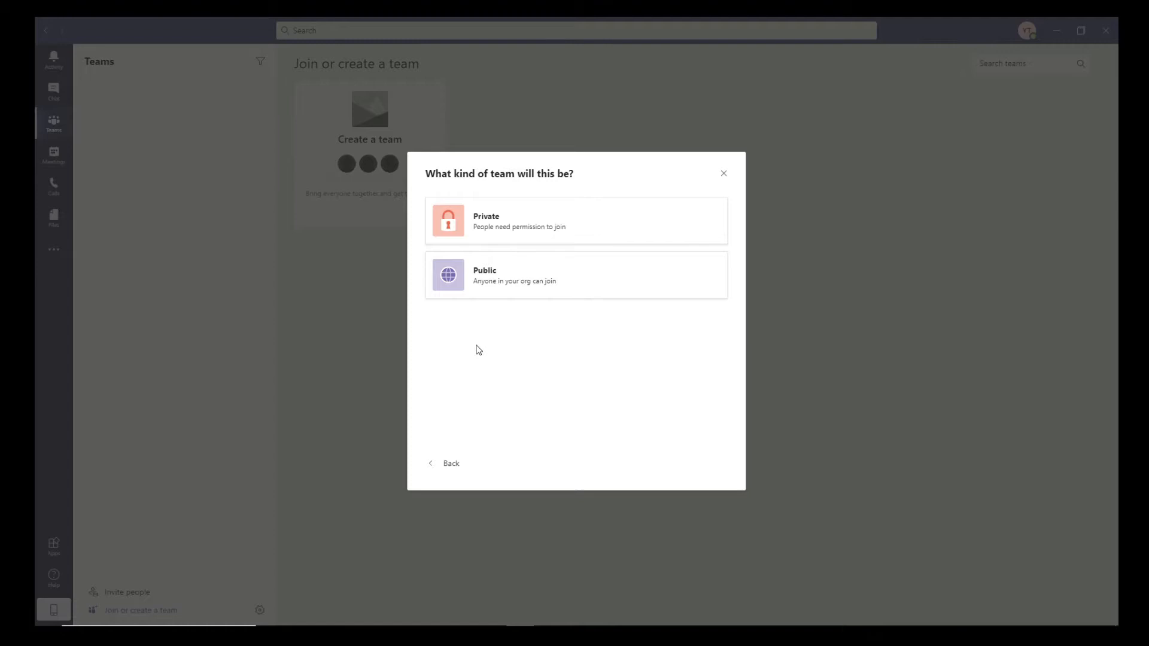
click(500, 232)
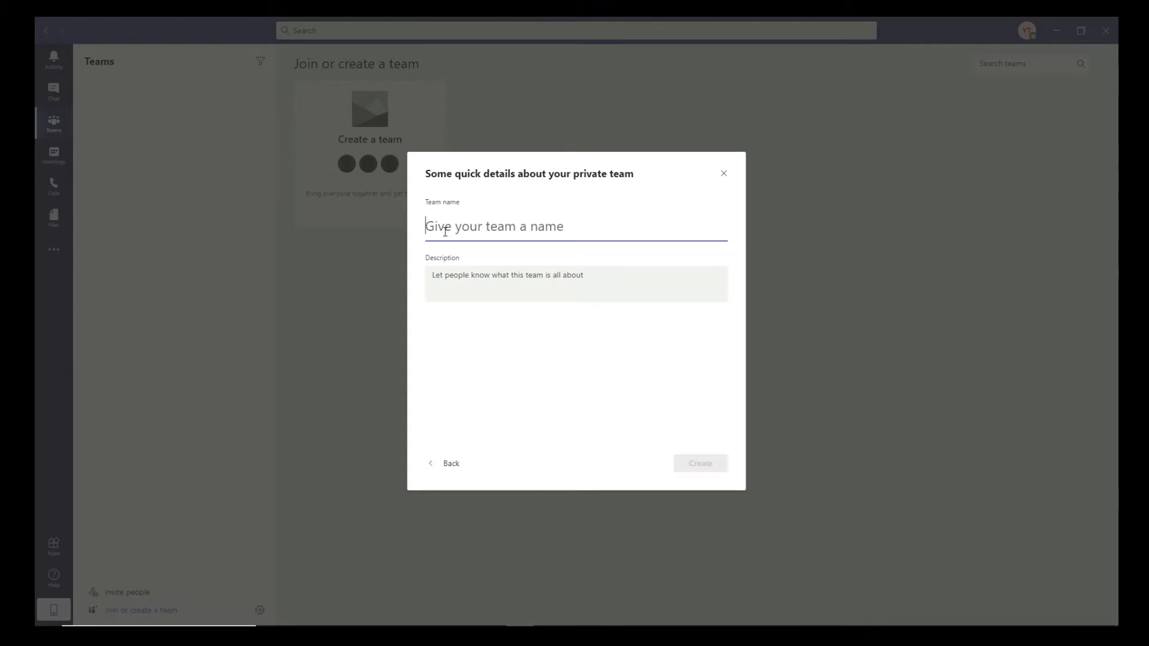
text(l')
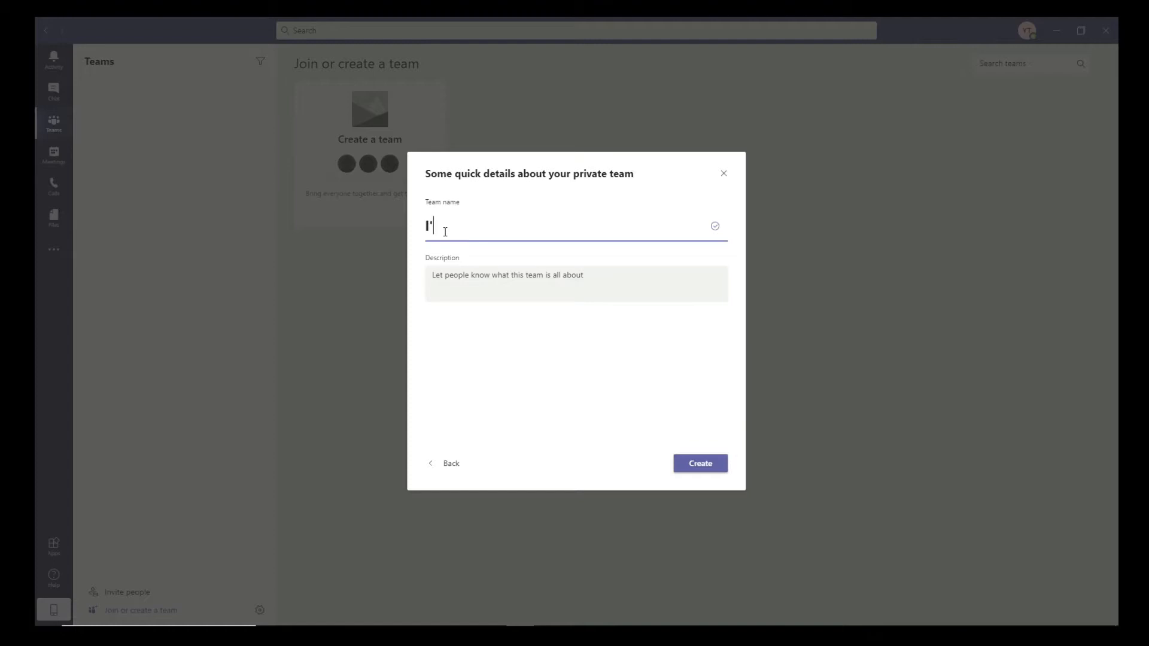
text(equipe de la finance)
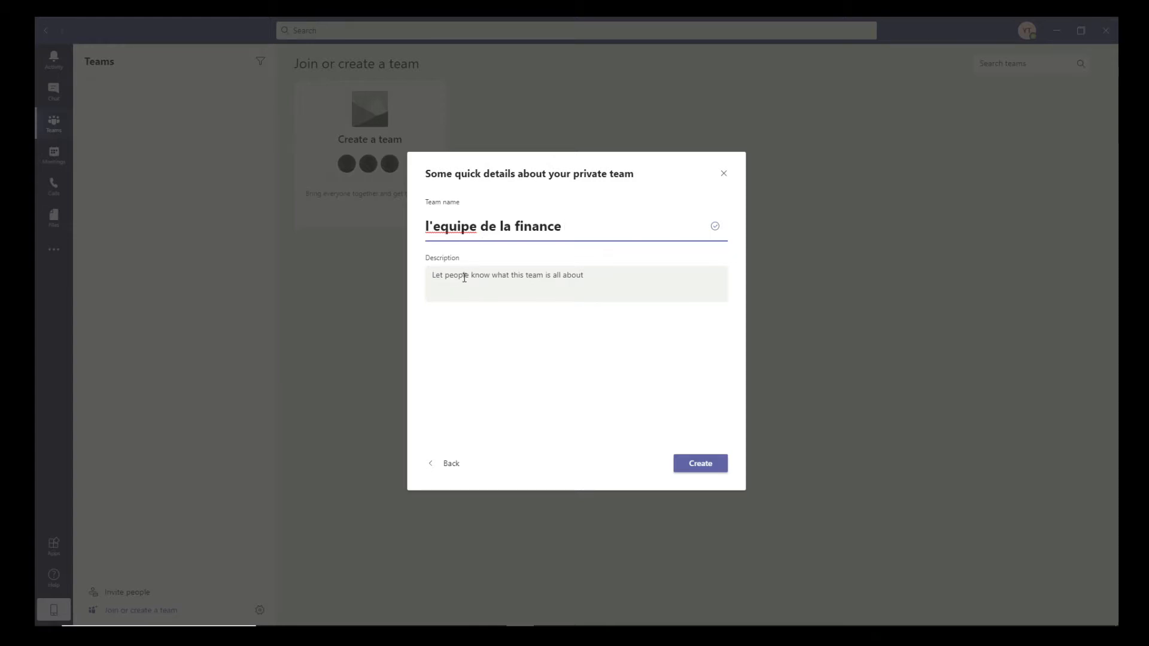
click(686, 470)
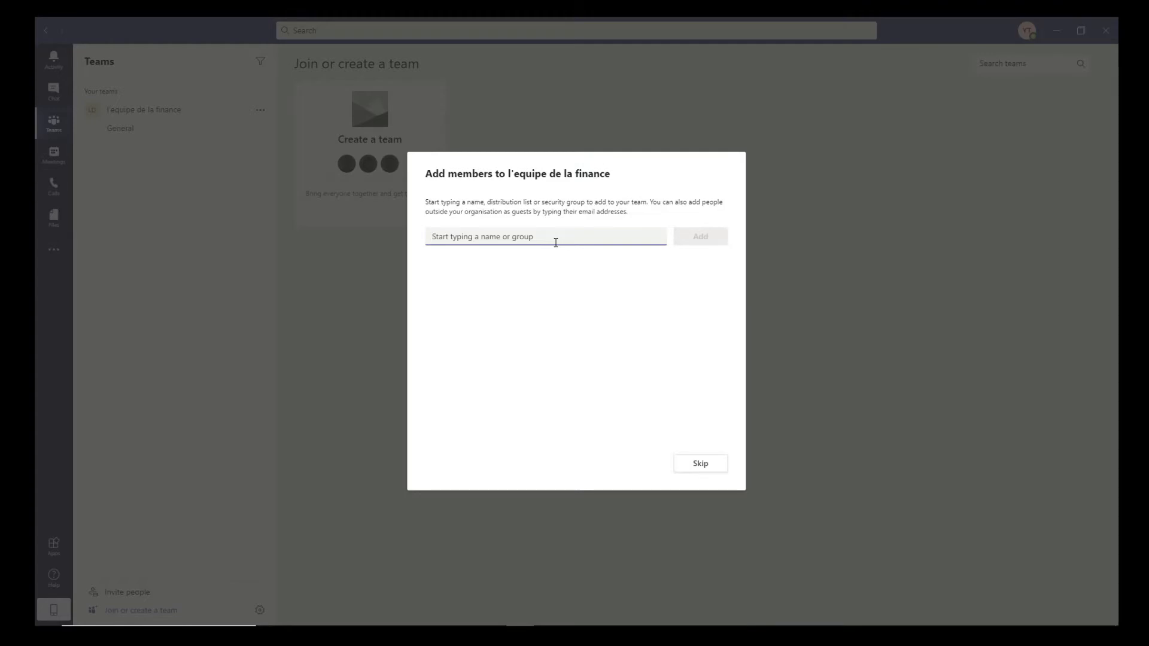
Search for a member by first name and skip adding members to the new team.
text(daniel)
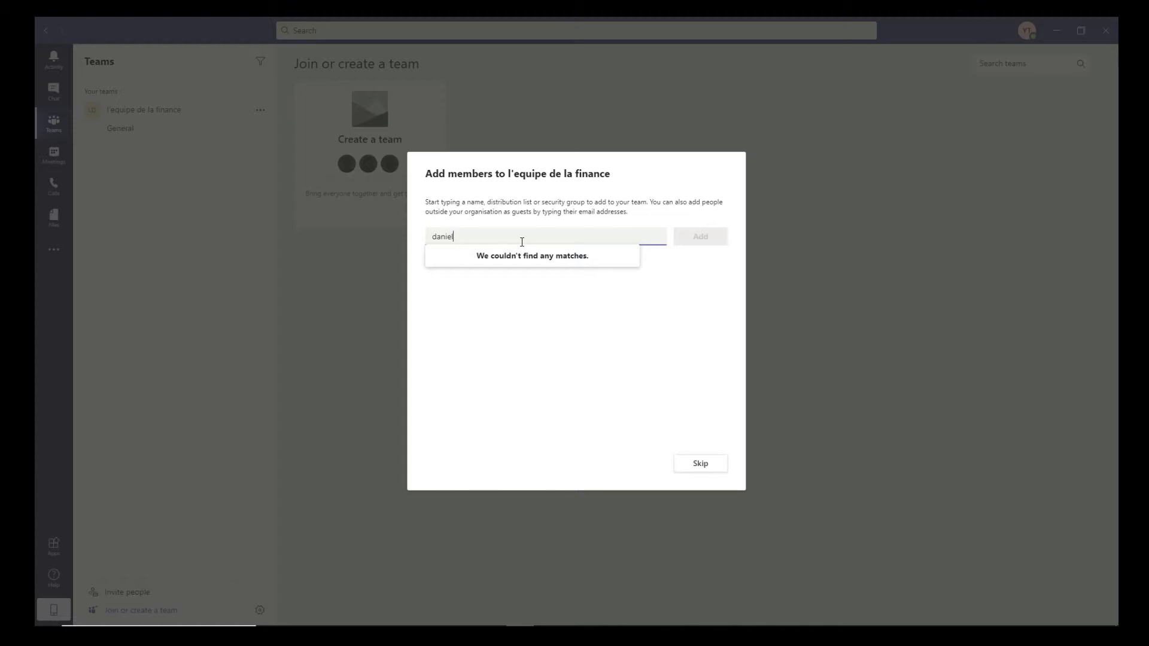
click(697, 464)
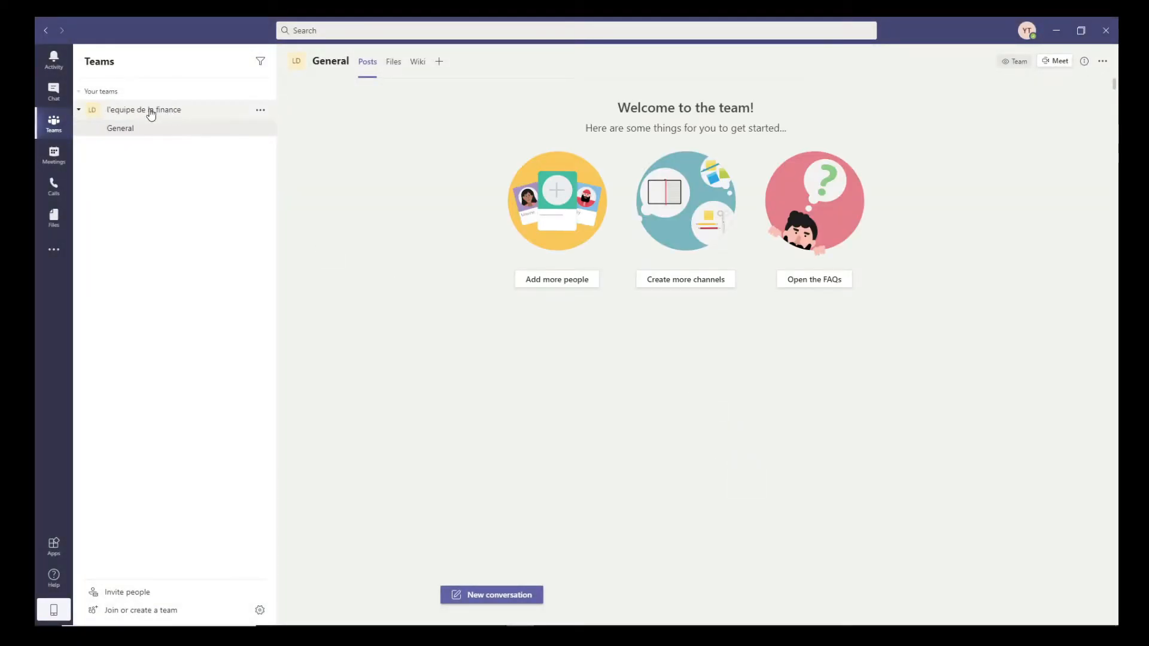
View the members page of the "l'equipe de la finance" team and examine the team's available management options.
click(201, 115)
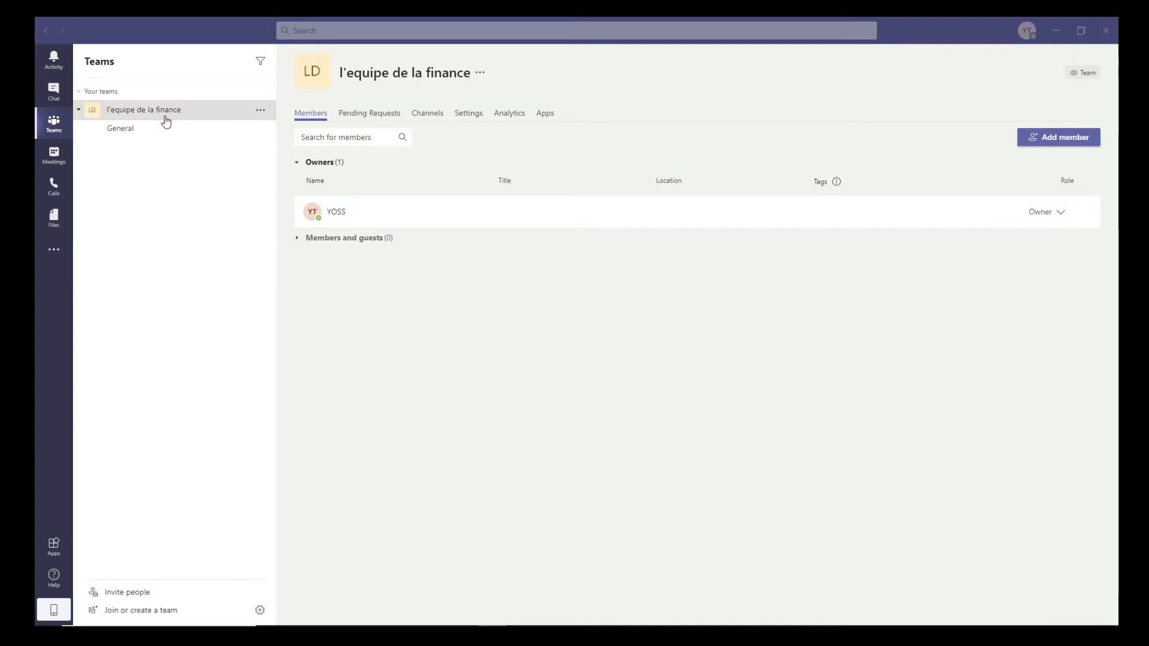
click(261, 114)
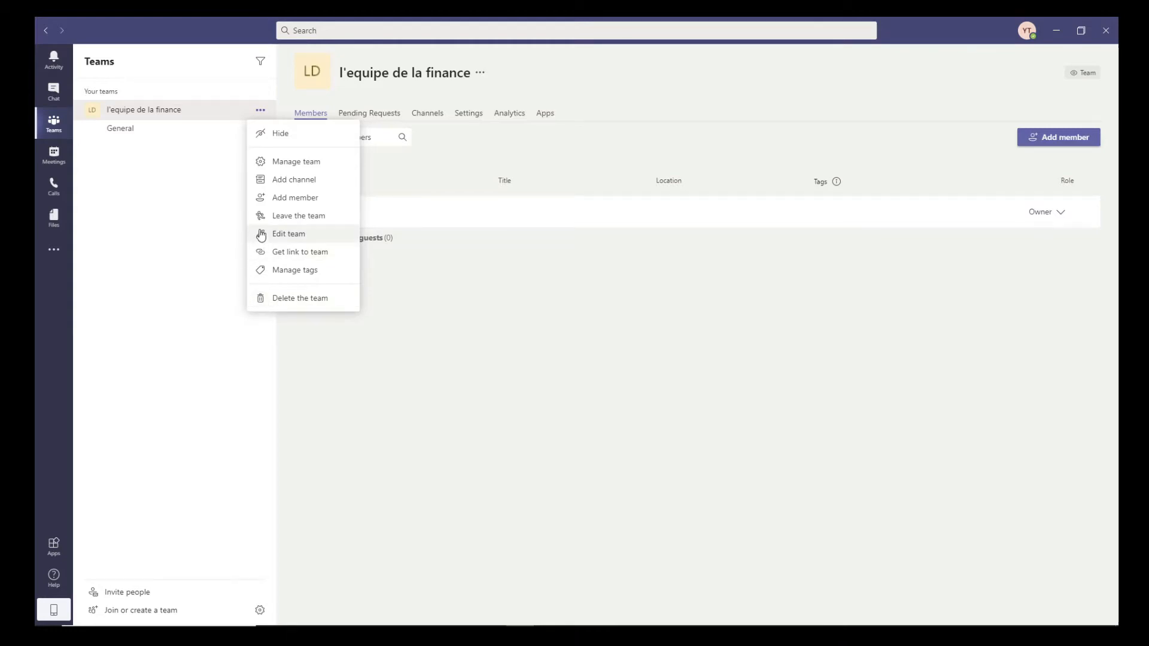
click(206, 189)
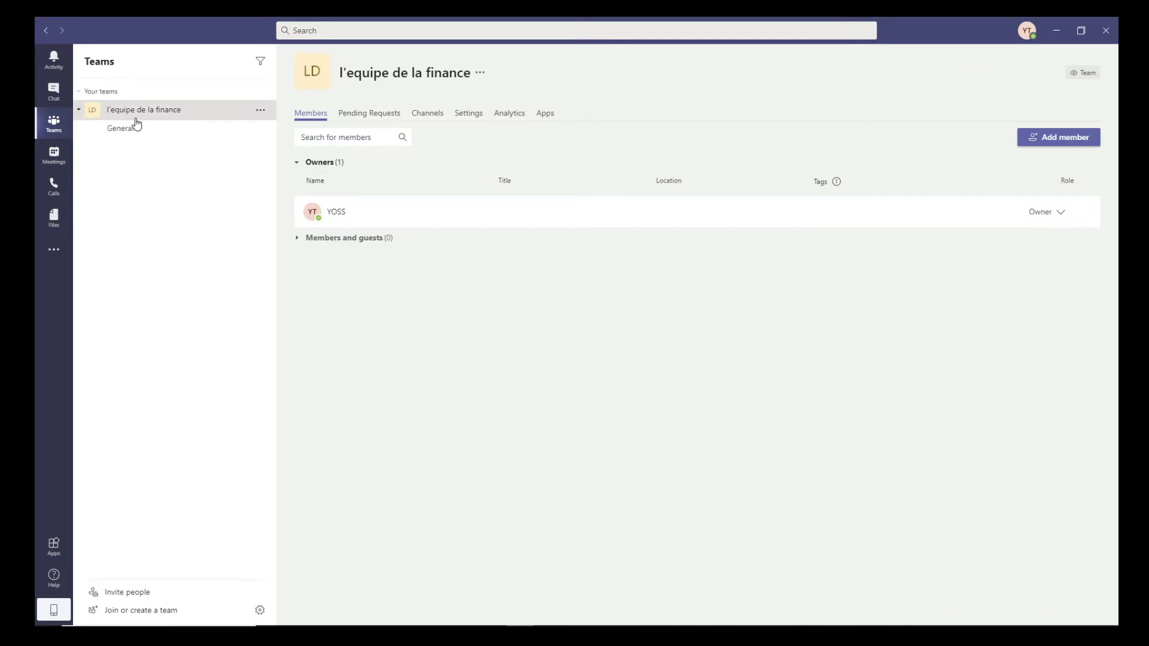
Add a channel named "marketing" to the "l'equipe de la finance" team.
click(260, 115)
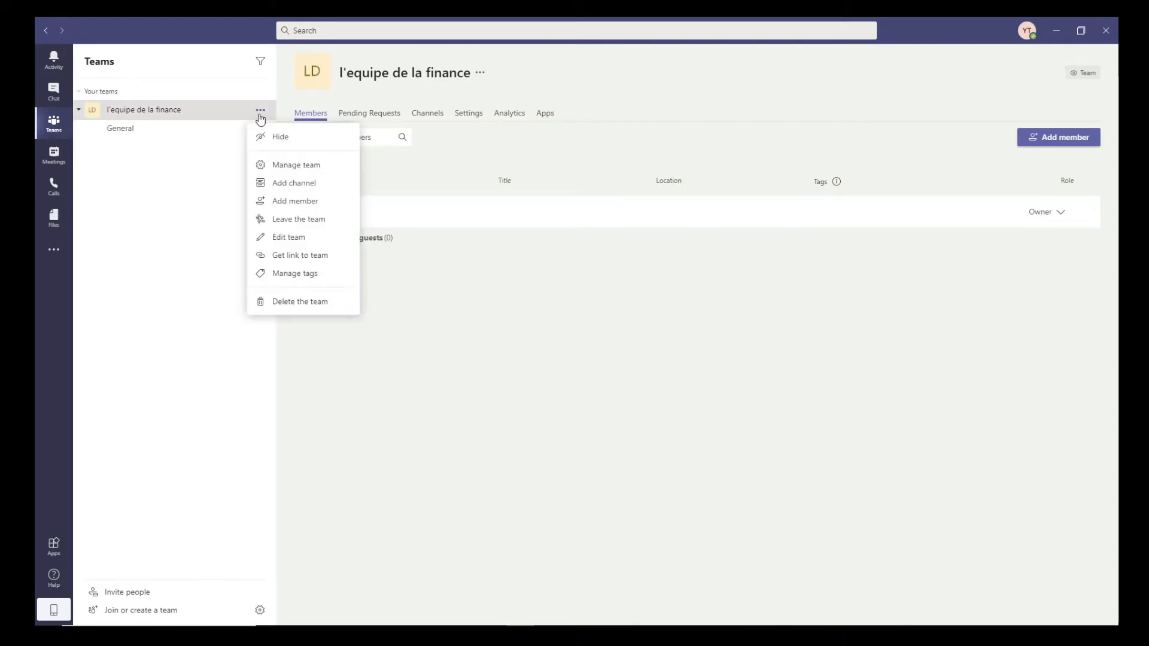
click(291, 185)
text(marketing)
click(705, 425)
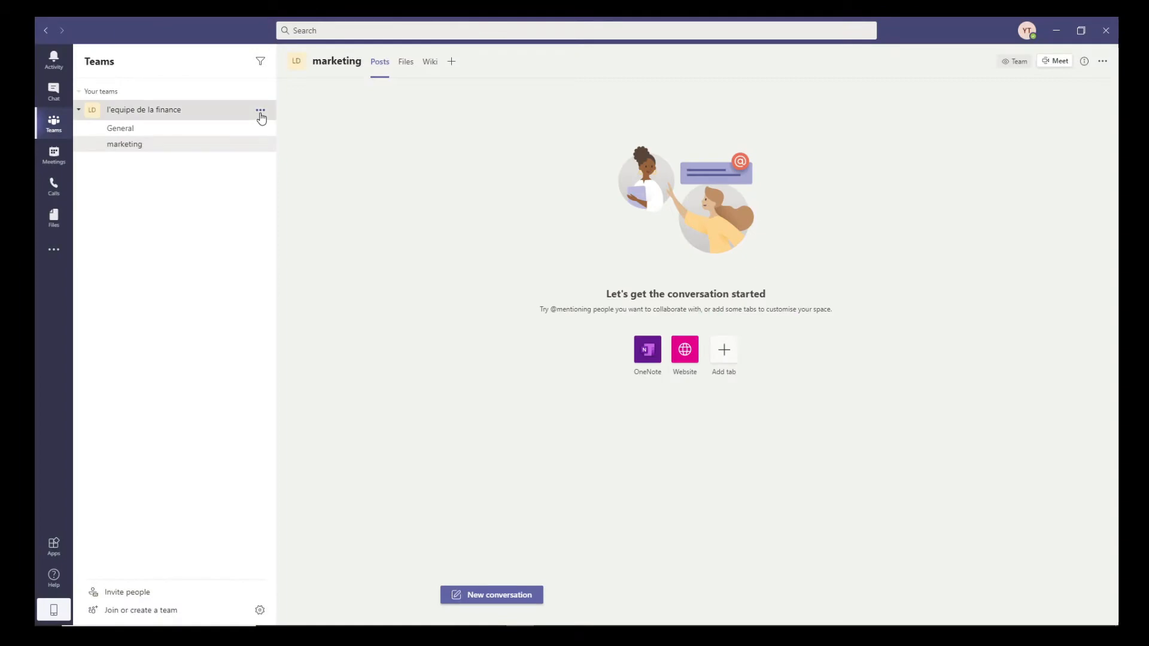
Add a channel named "incidents" with standard privacy to the "l'equipe de la finance" team.
click(260, 110)
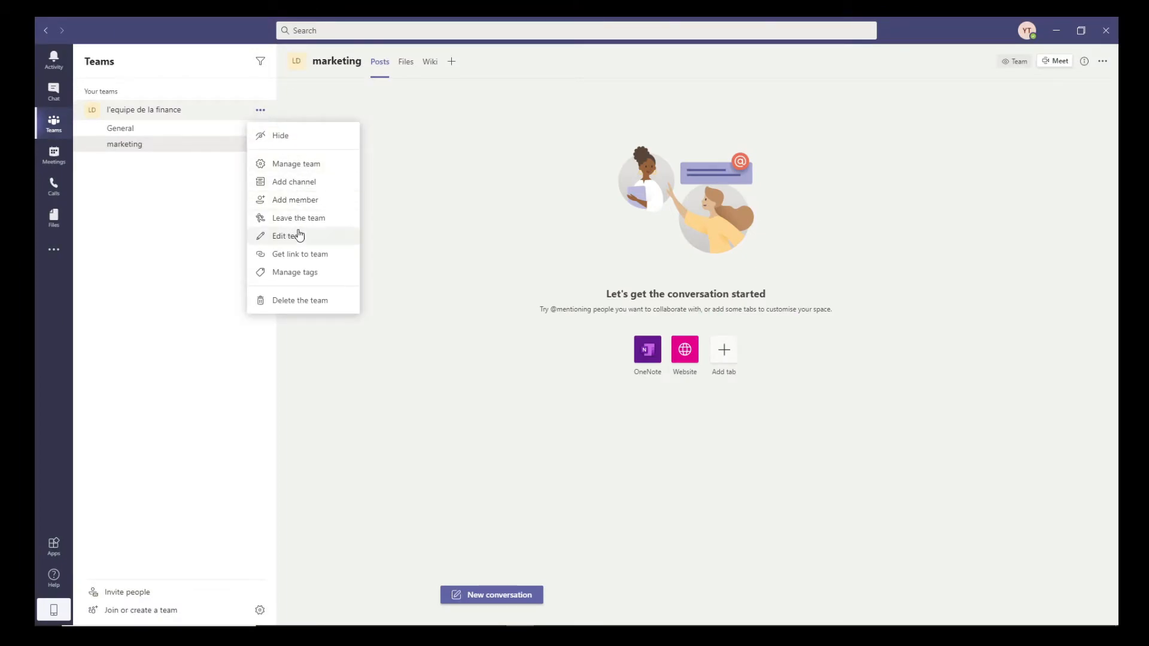
click(302, 183)
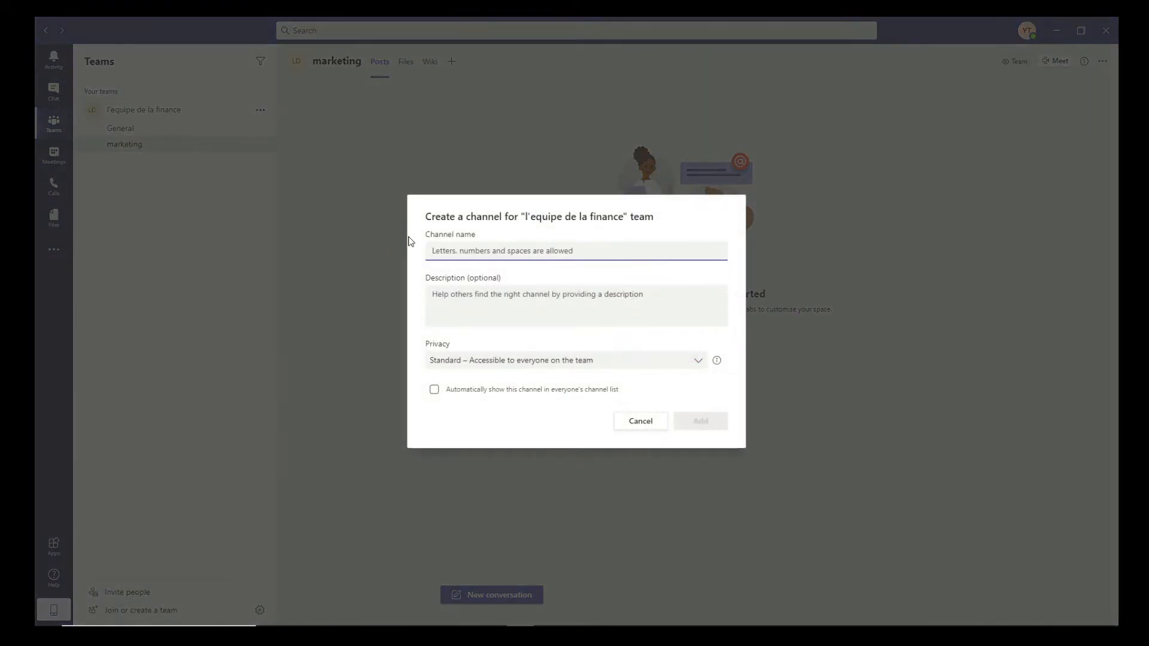
text(incidents)
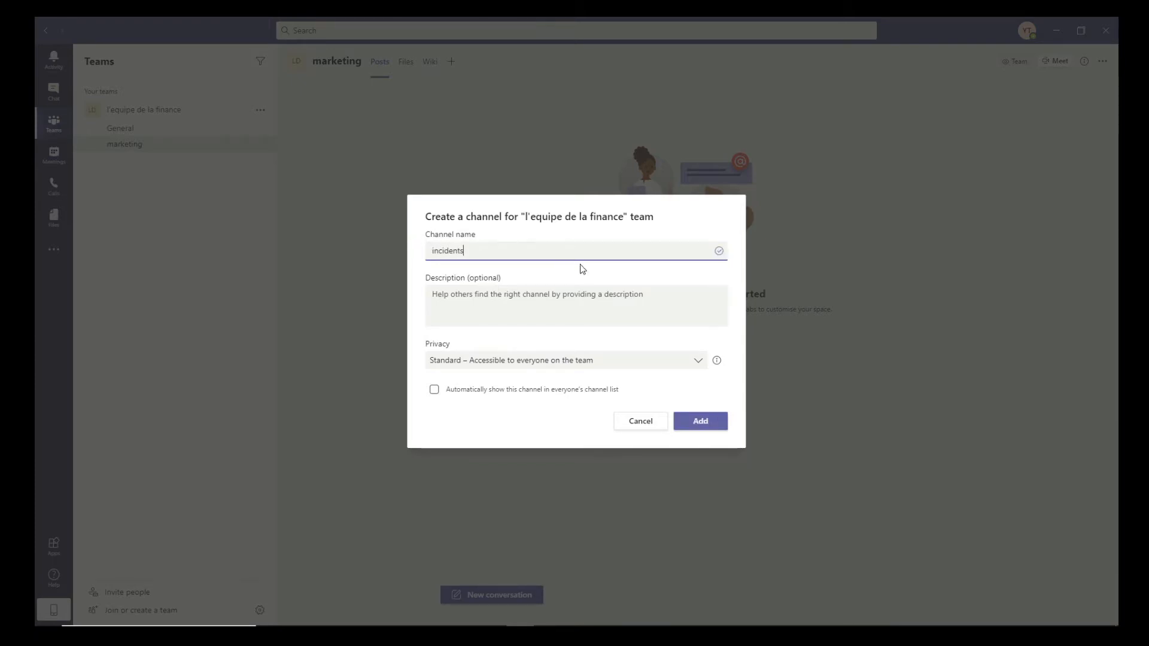
click(725, 428)
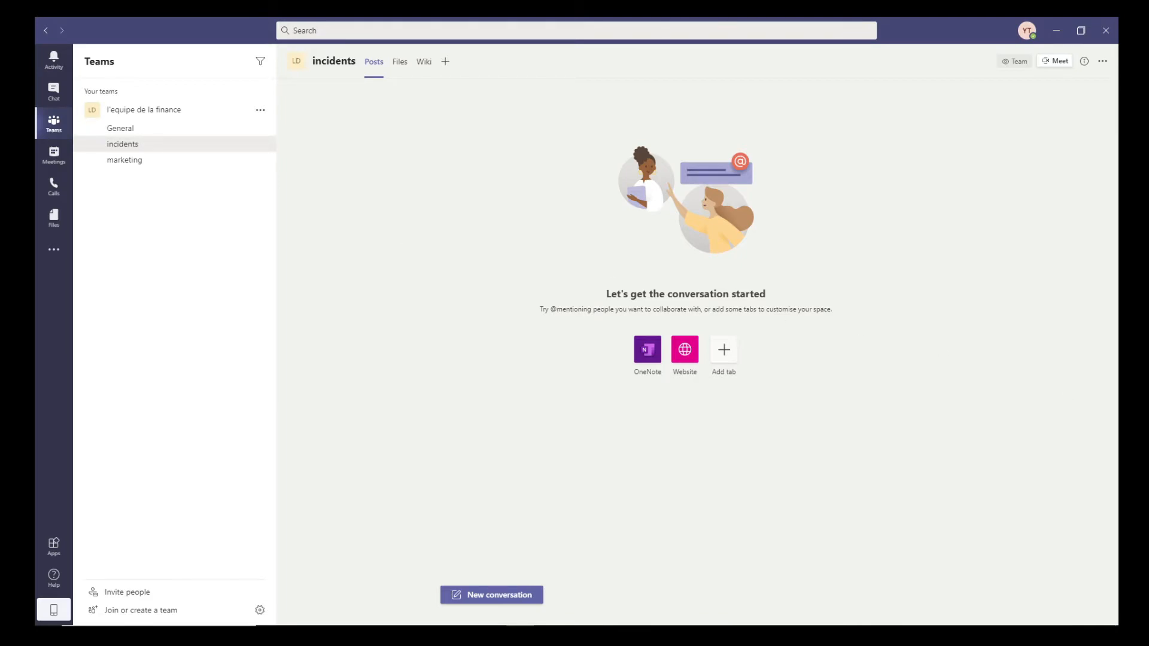
Switch to Photos and examine the example channel conversation in 1.PNG and its mention marker, and advance to the next picture.
key(alt+Tab)
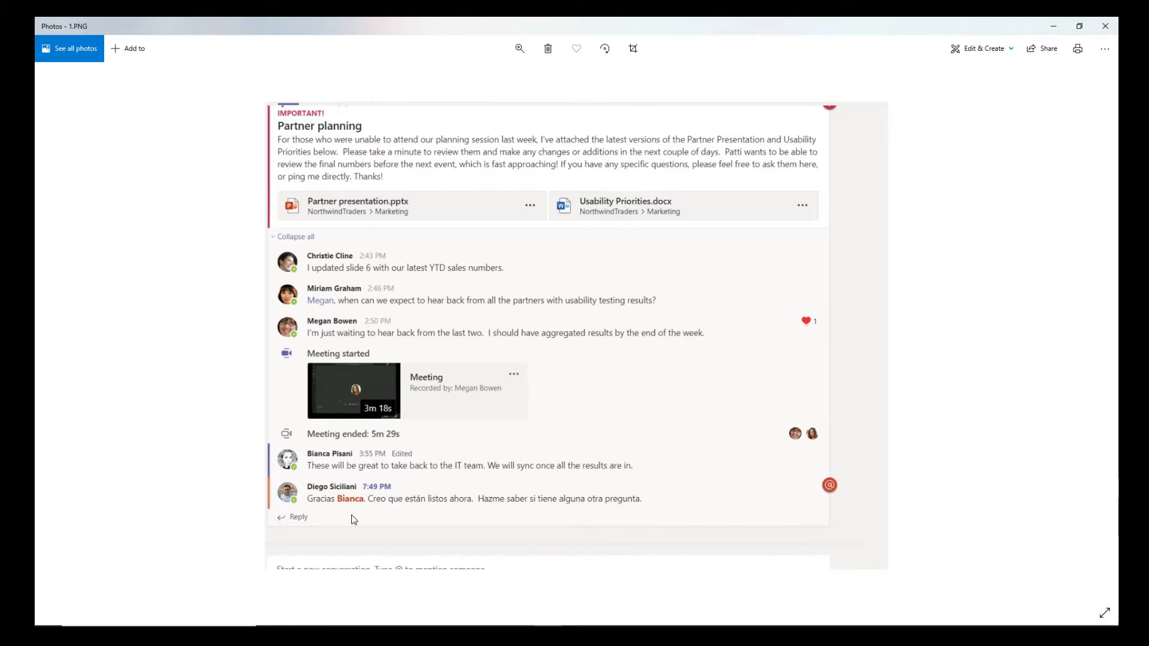
click(831, 487)
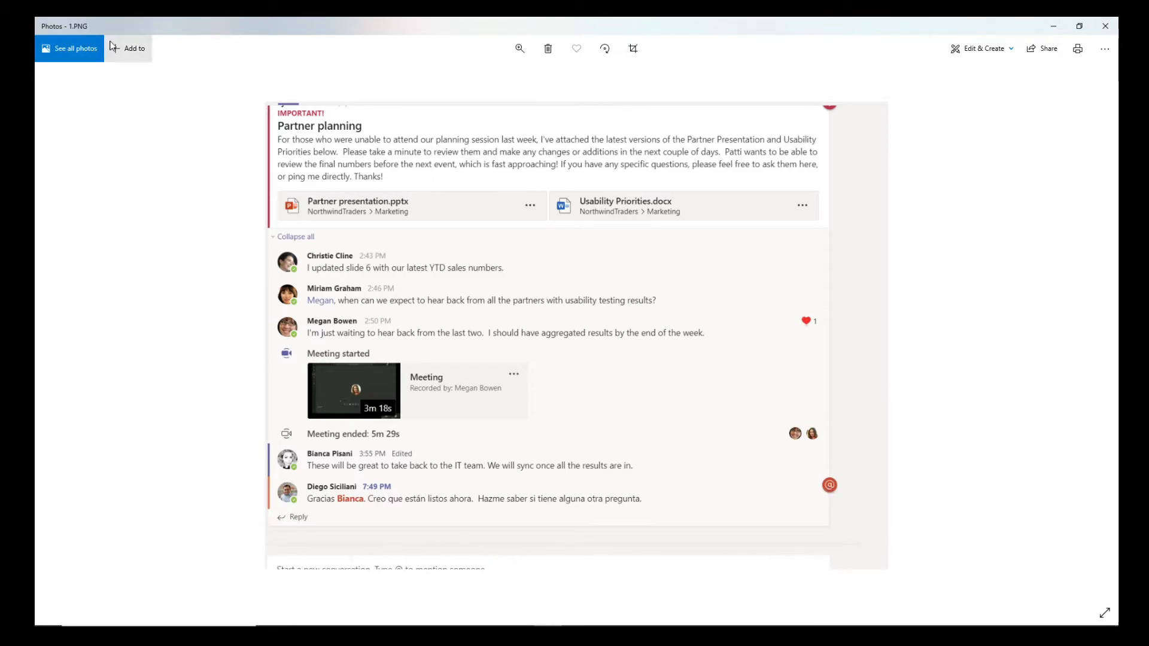
key(Right)
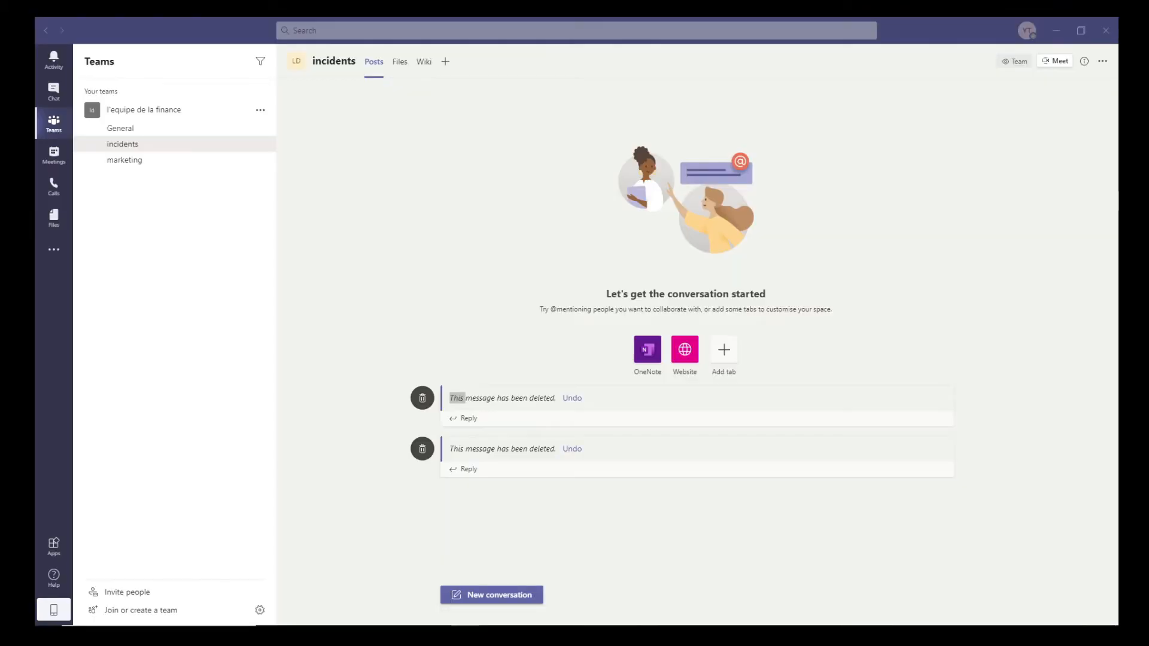
Post the message "Salut tout le monde" as a new conversation in the incidents channel.
click(401, 304)
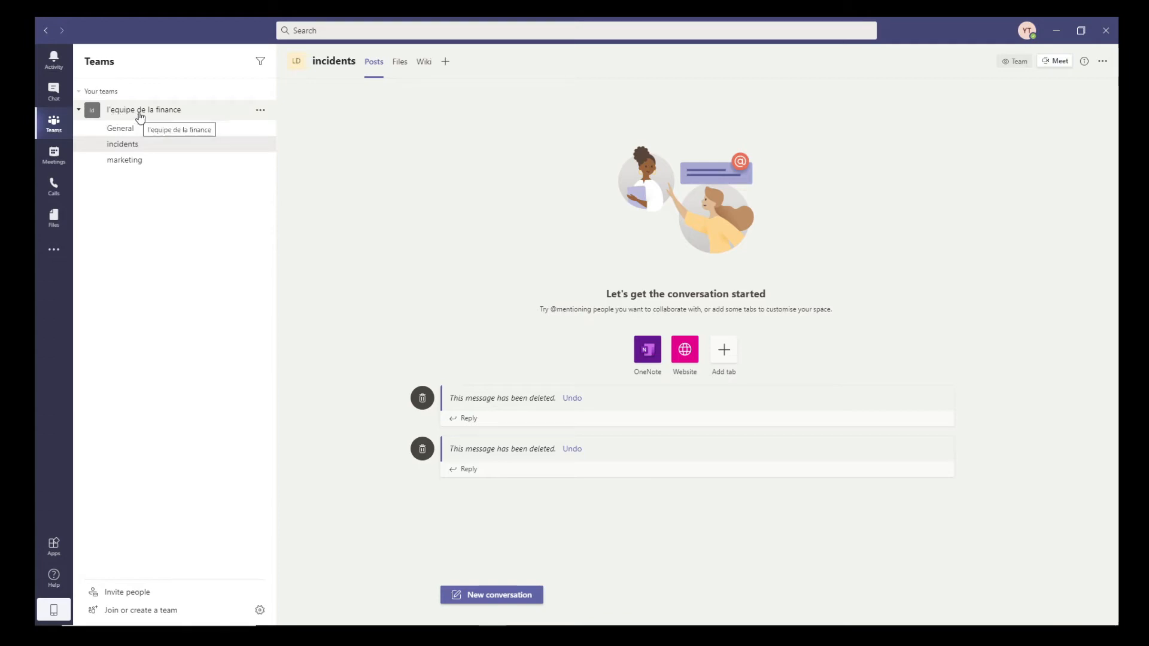
click(132, 159)
click(140, 146)
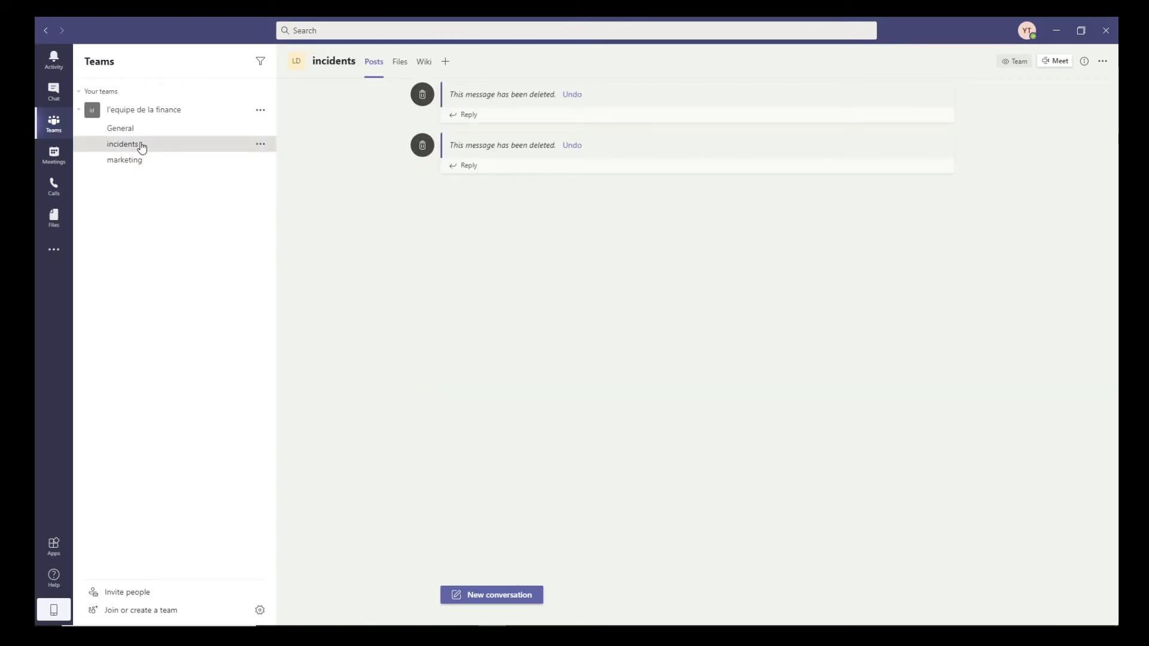
click(480, 594)
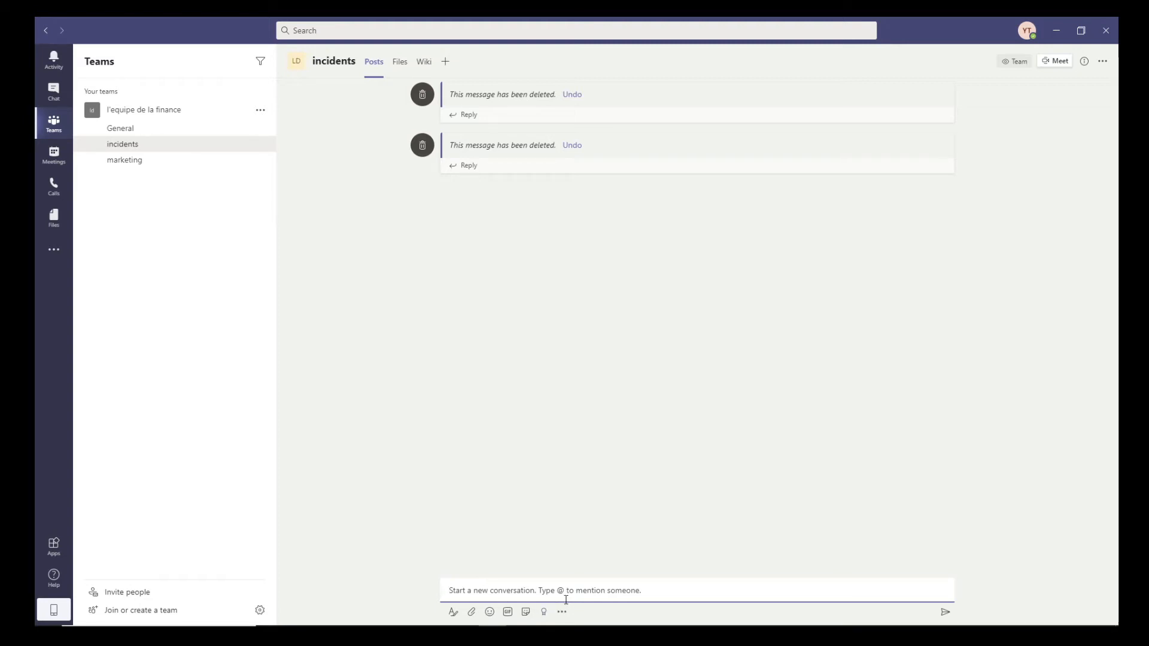
text(Salut)
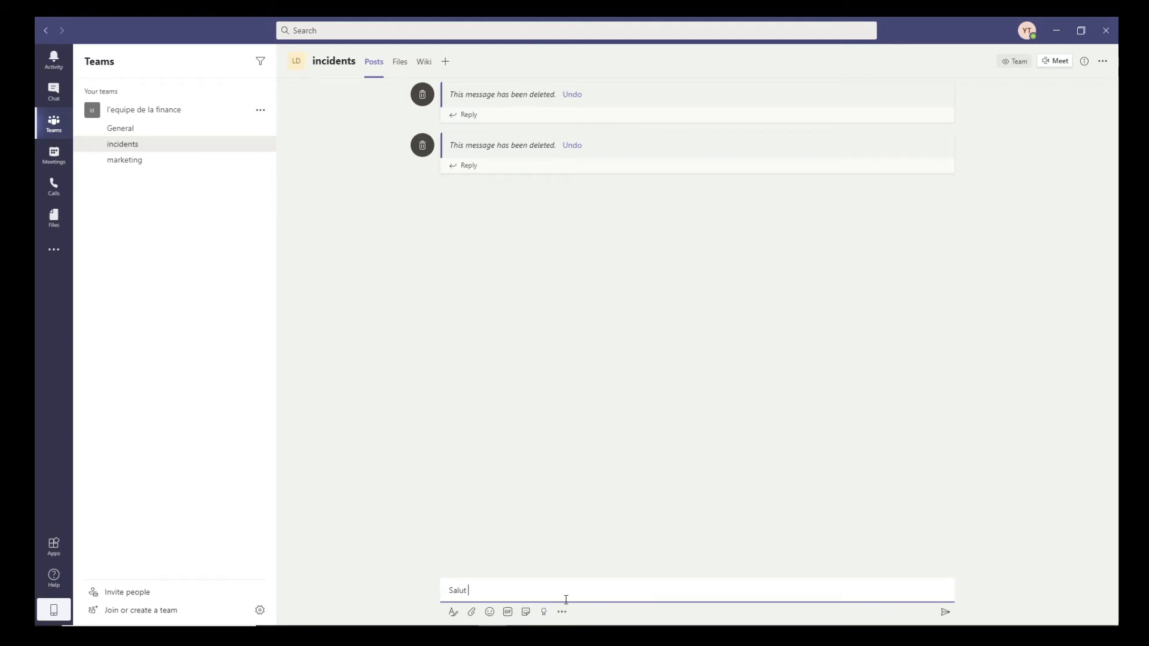
text( tout le )
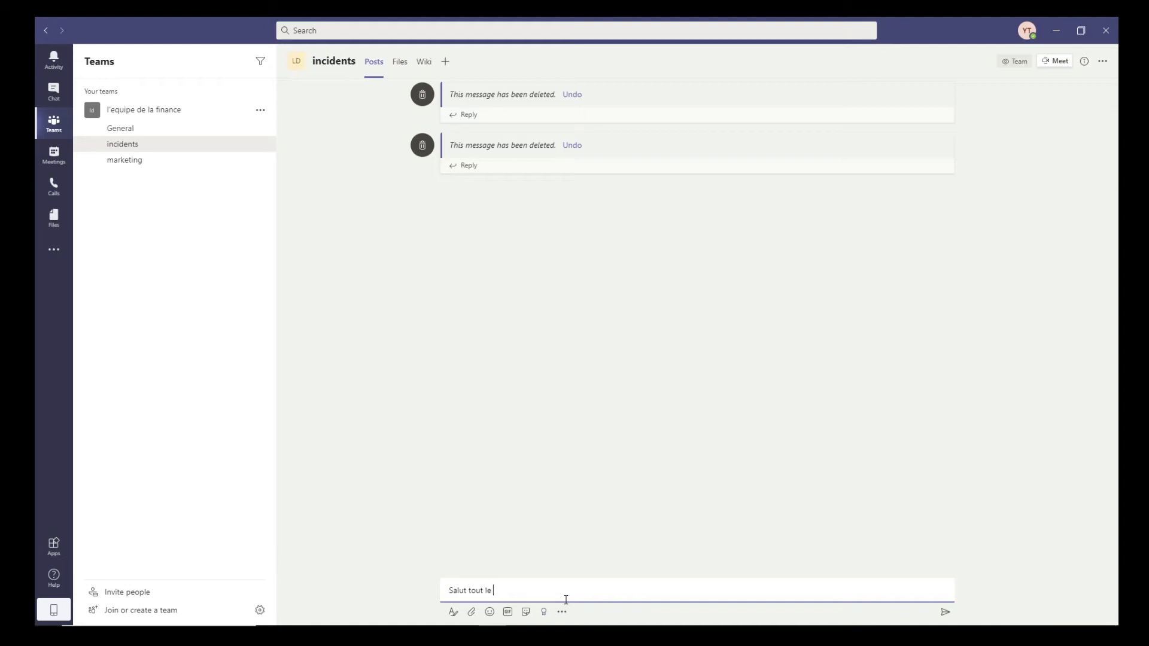
text(monde)
key(Return)
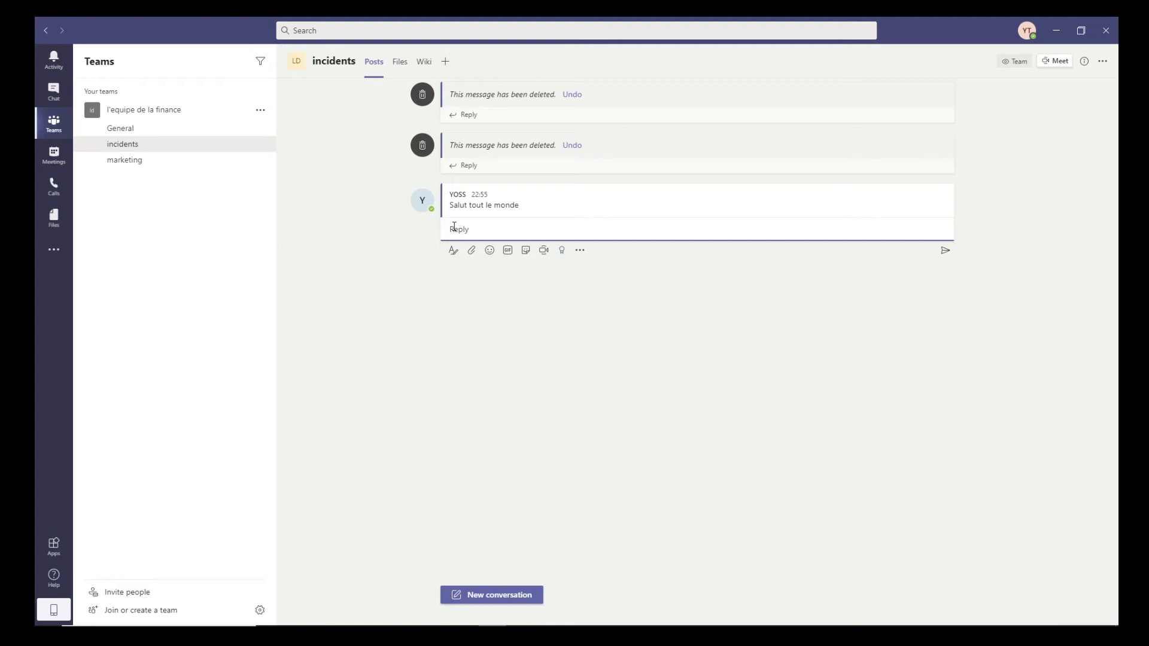
Translate the posted message "Salut tout le monde" in the incidents channel.
mouse_move(889, 194)
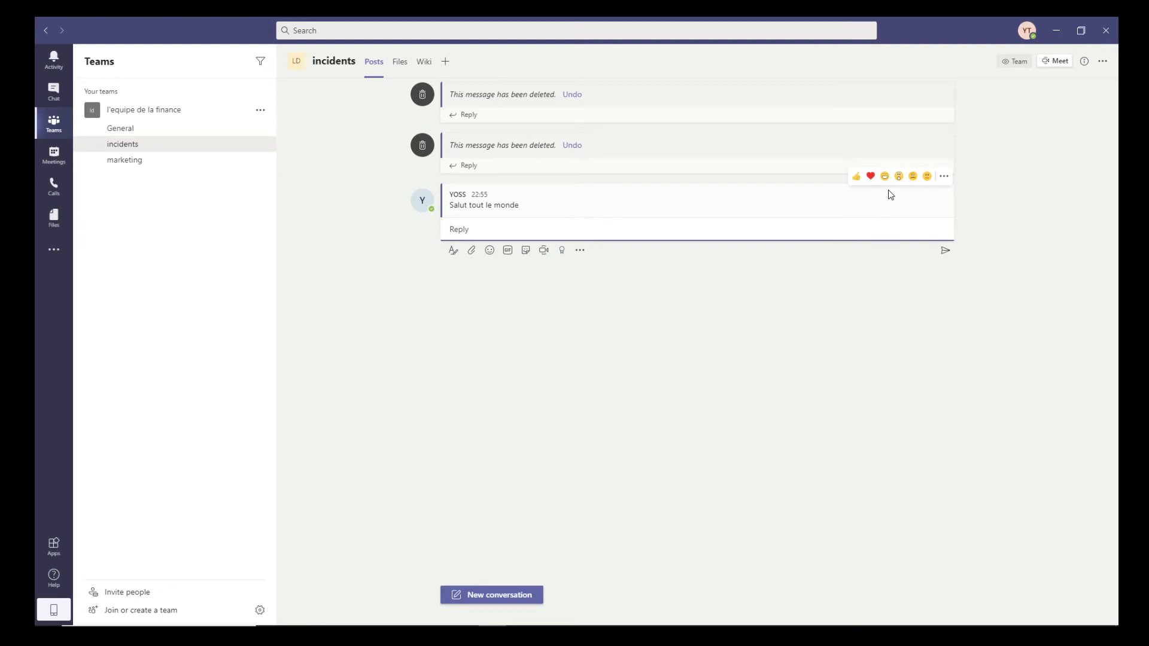
click(945, 177)
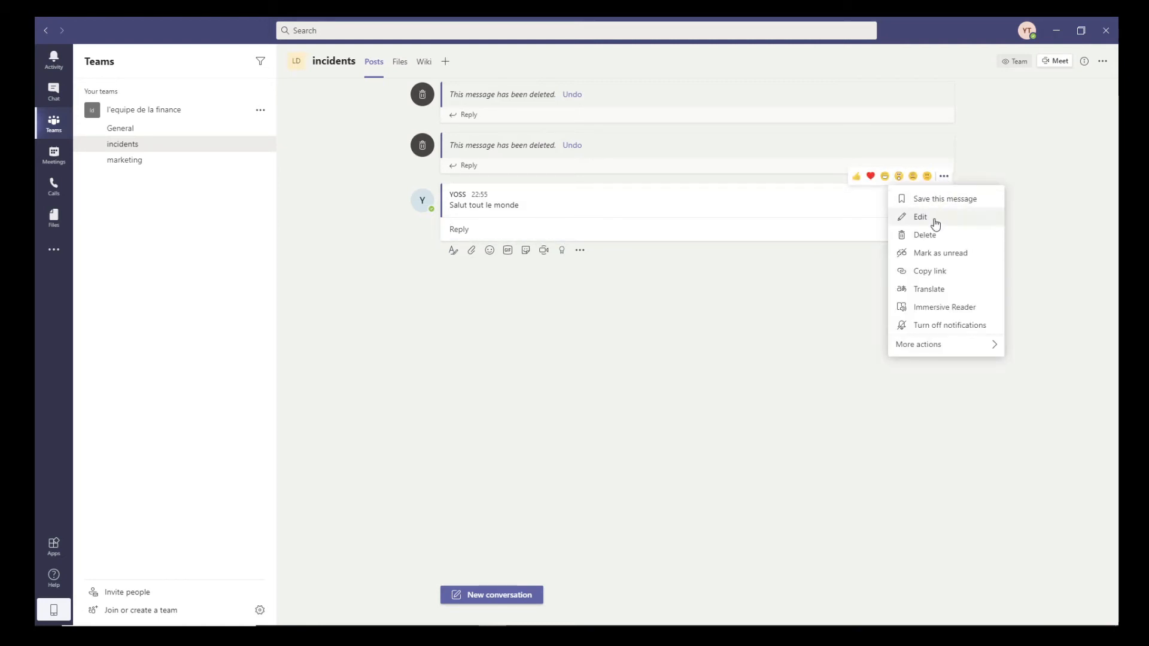
click(929, 289)
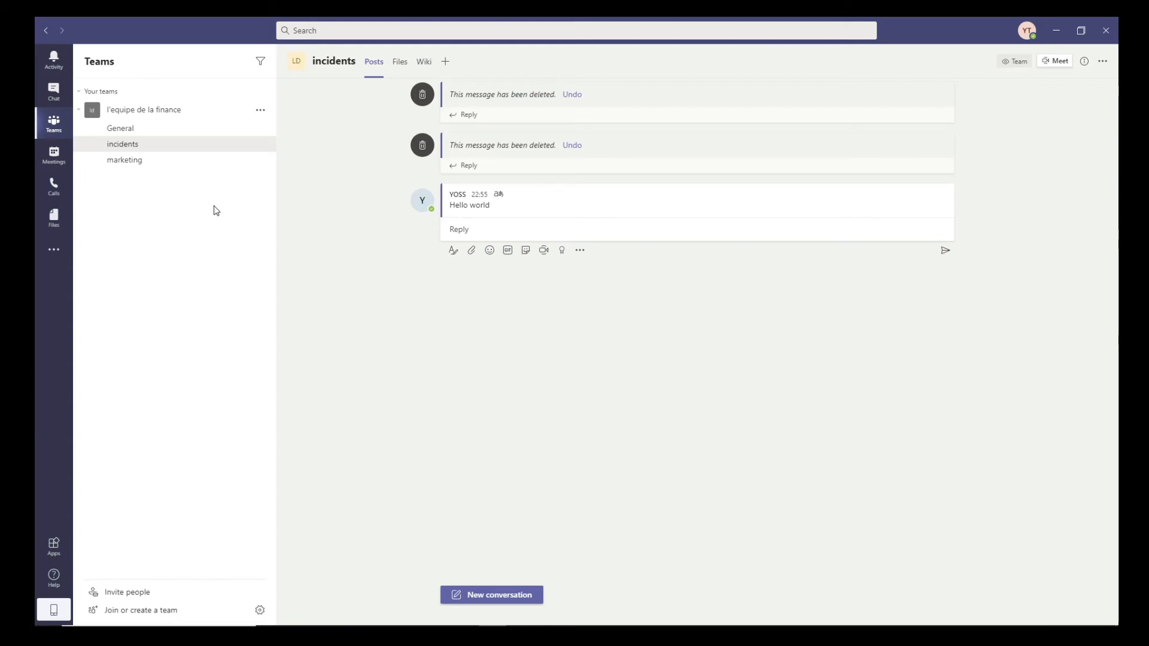
Enter the contact's name as recipient of a new chat and replace the draft message with "salut".
click(53, 91)
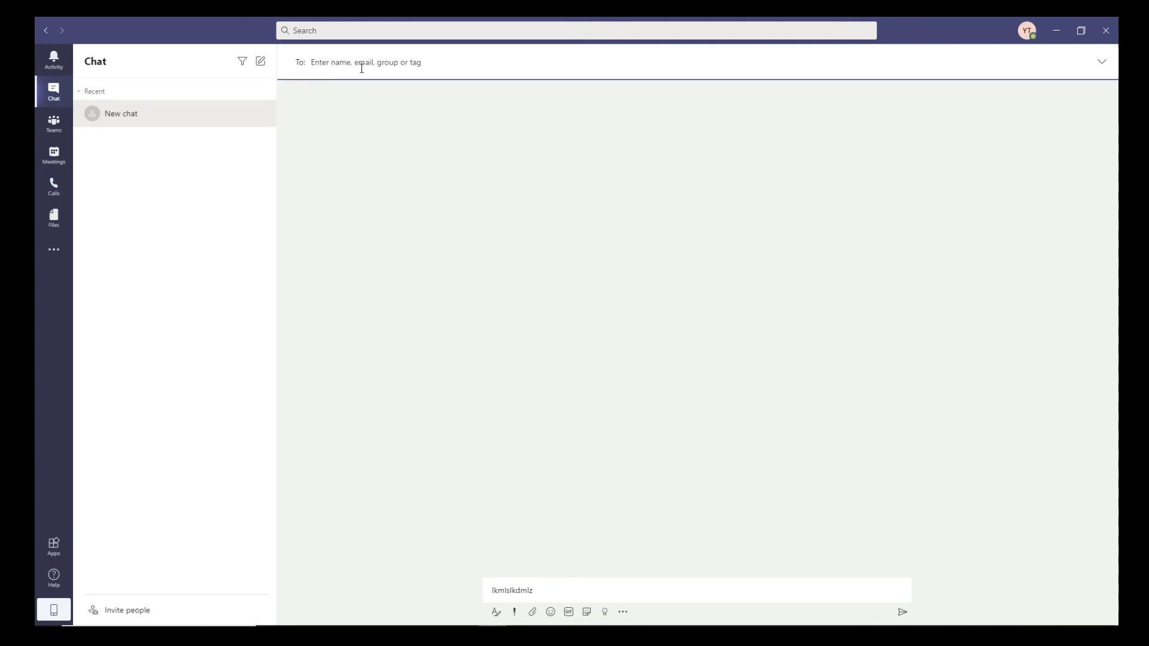
text(daniel)
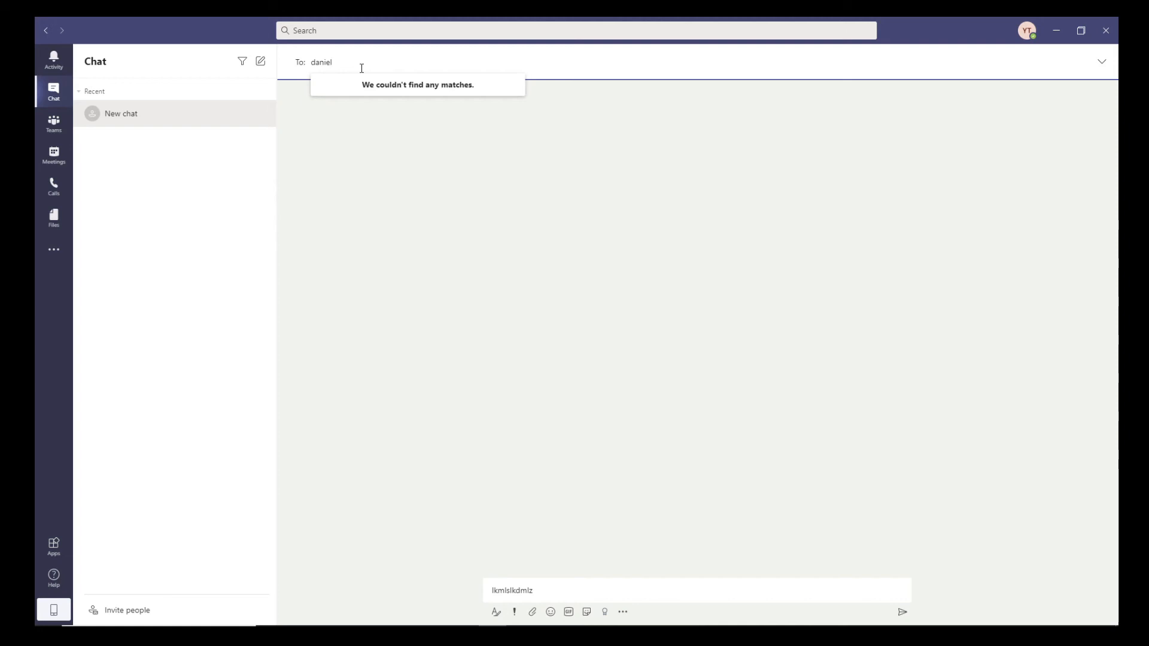
mouse_move(439, 605)
double_click(499, 589)
text(salut)
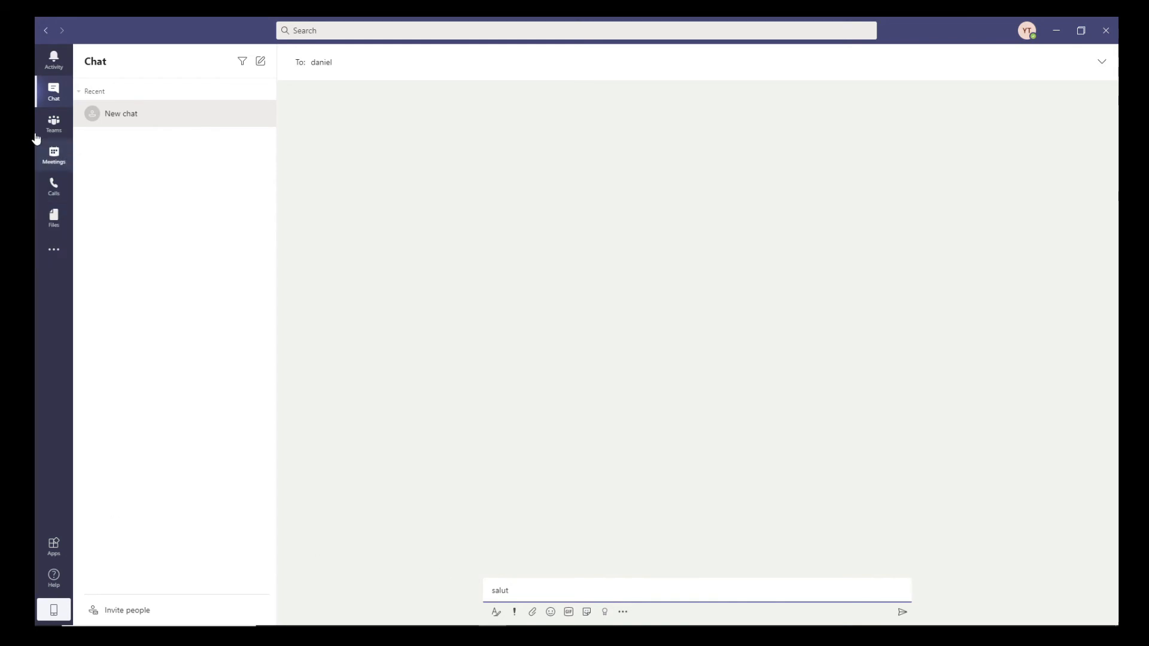
View the activity feed, and examine the incidents channel's files and the available upload options.
click(52, 72)
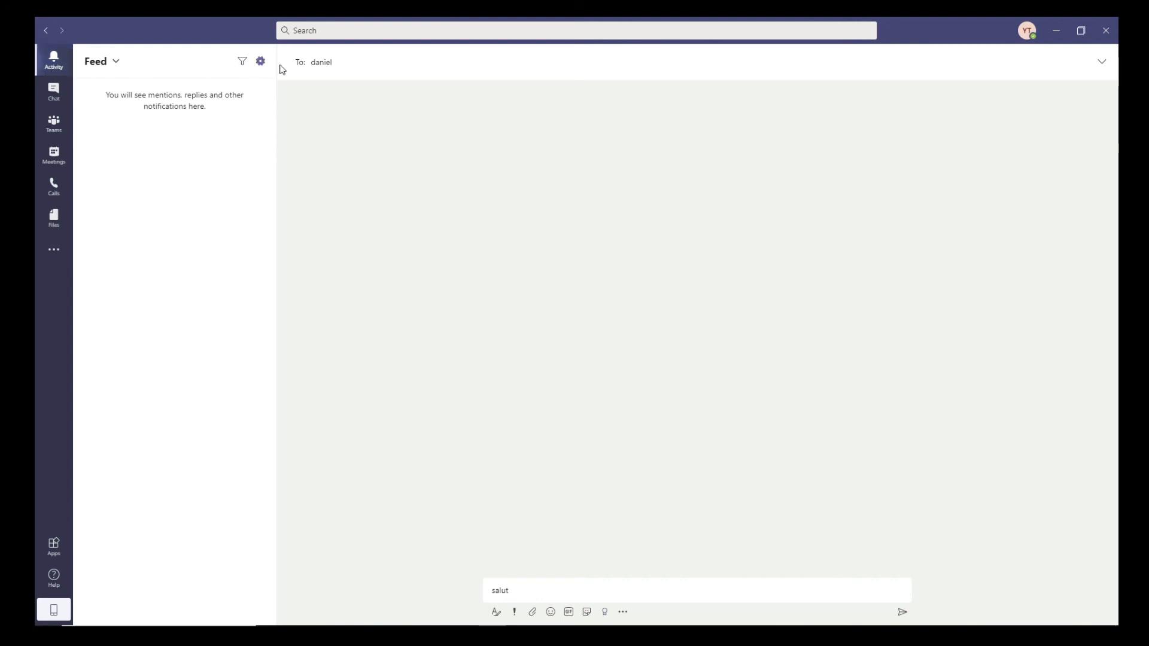
click(56, 139)
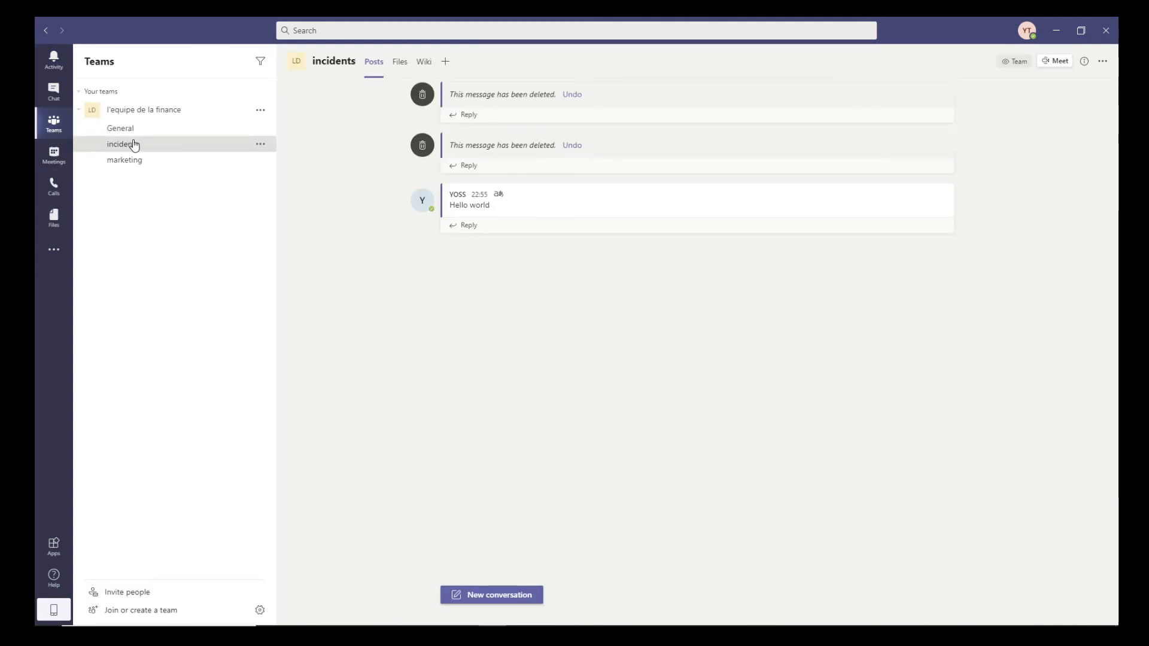
click(400, 63)
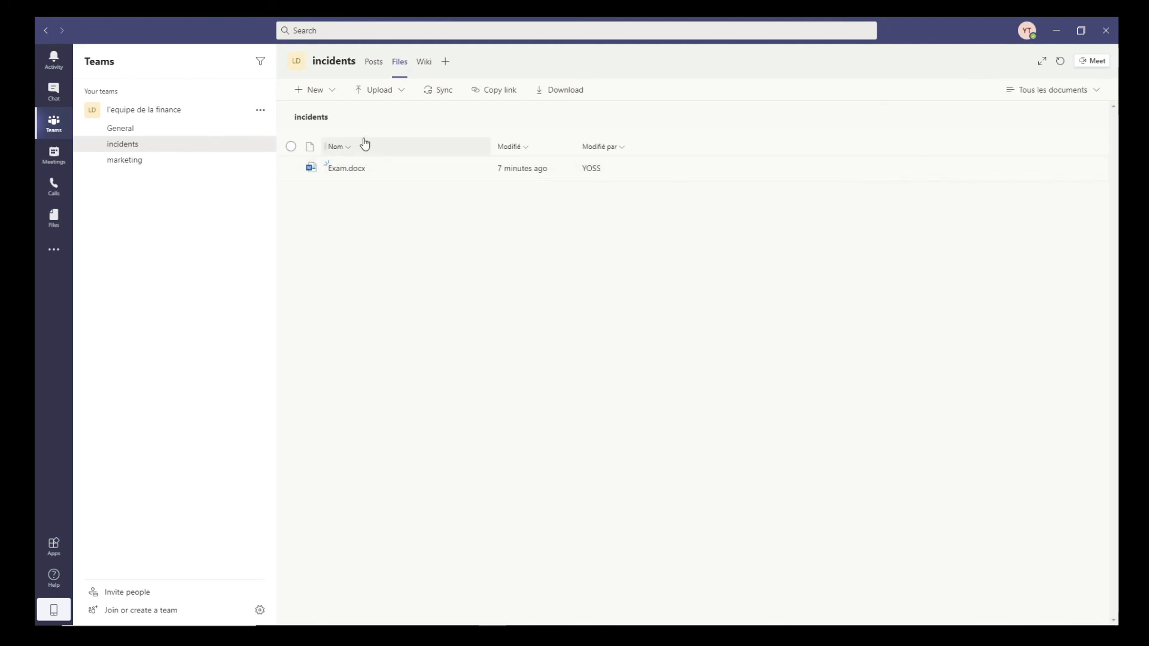
click(378, 96)
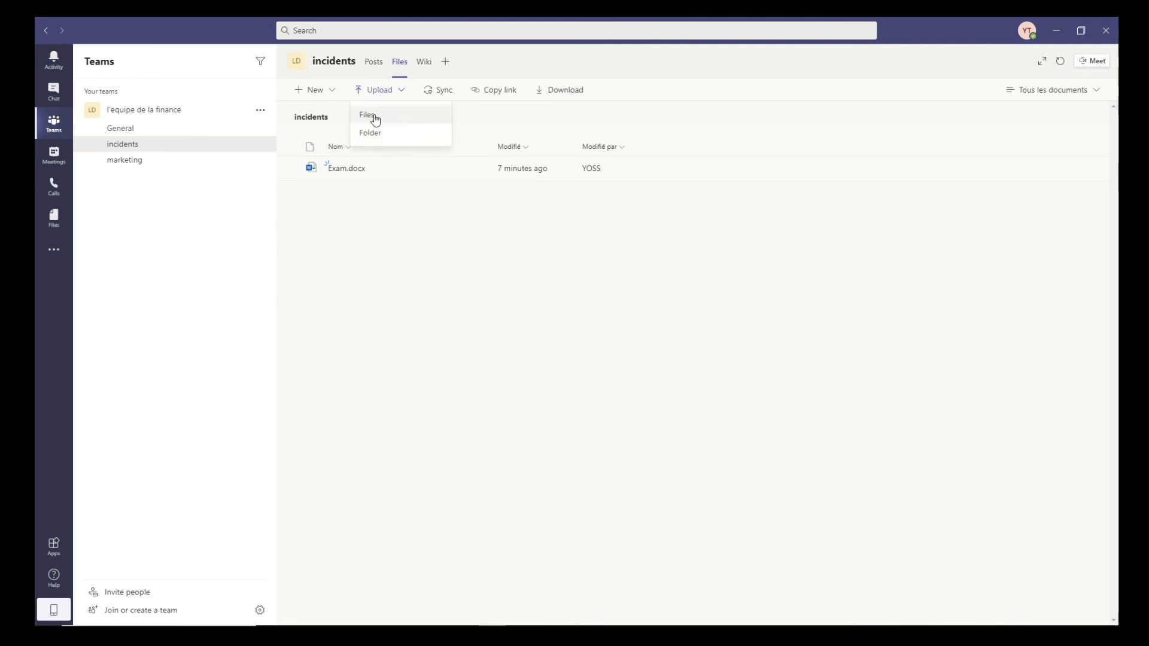
click(338, 197)
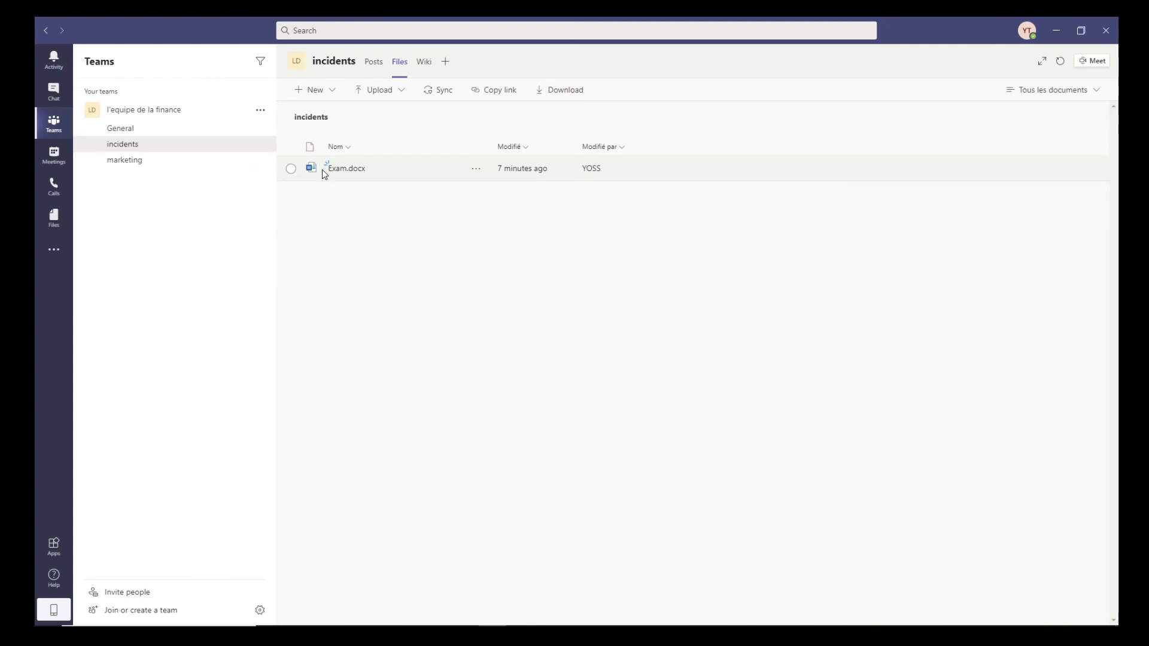
Add a Word tab for Exam.docx to the incidents channel, keeping the tab name "Word".
click(445, 62)
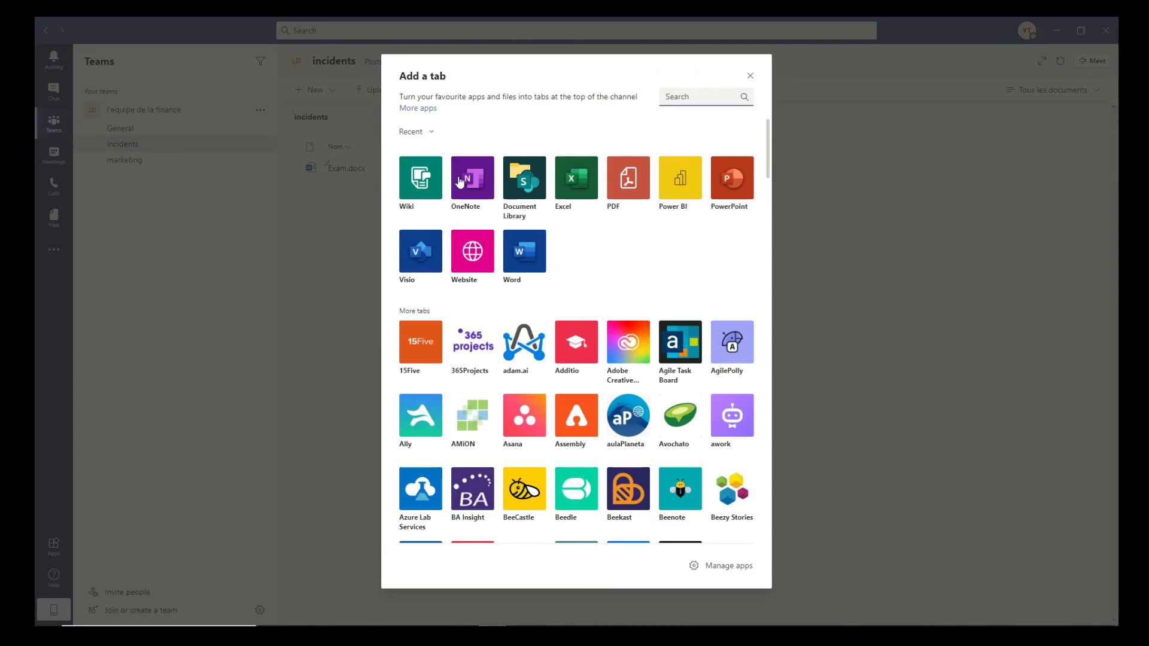
click(530, 259)
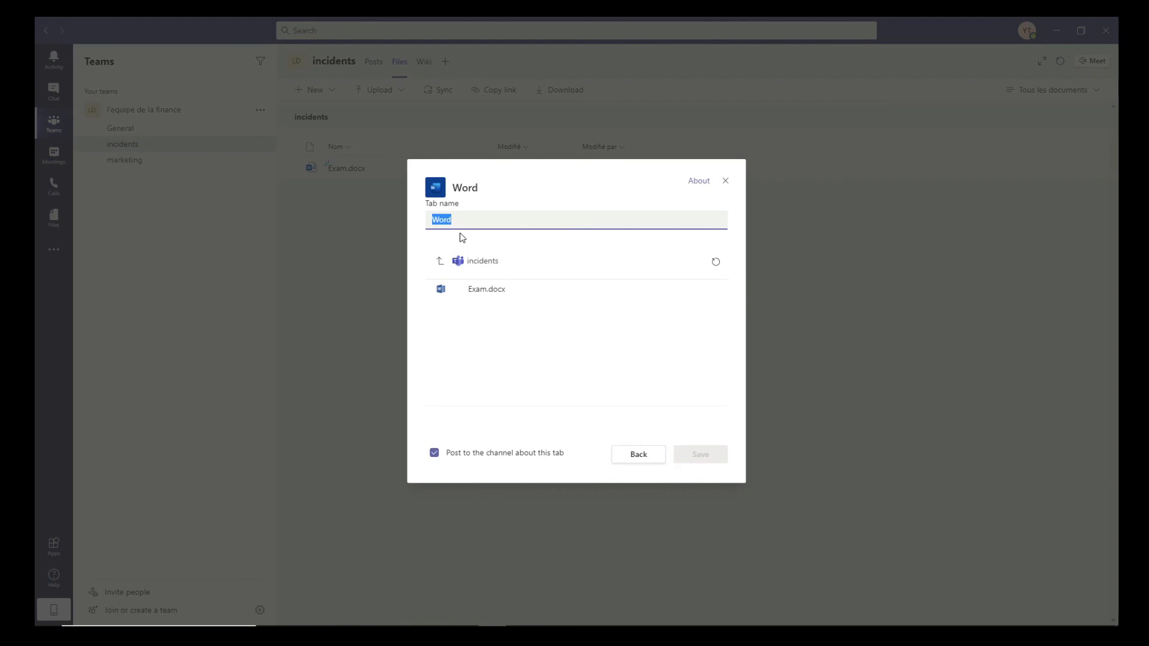
click(483, 293)
click(698, 457)
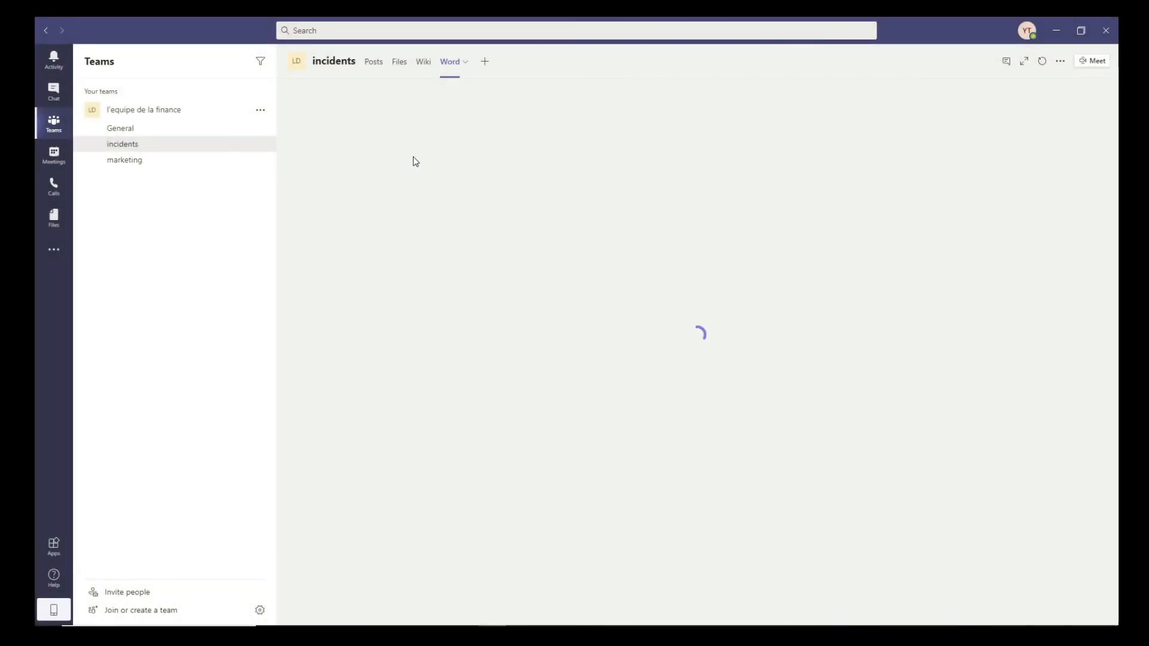
Dismiss the offer to translate Exam.docx and select the word "révolus" in its first paragraph.
click(533, 191)
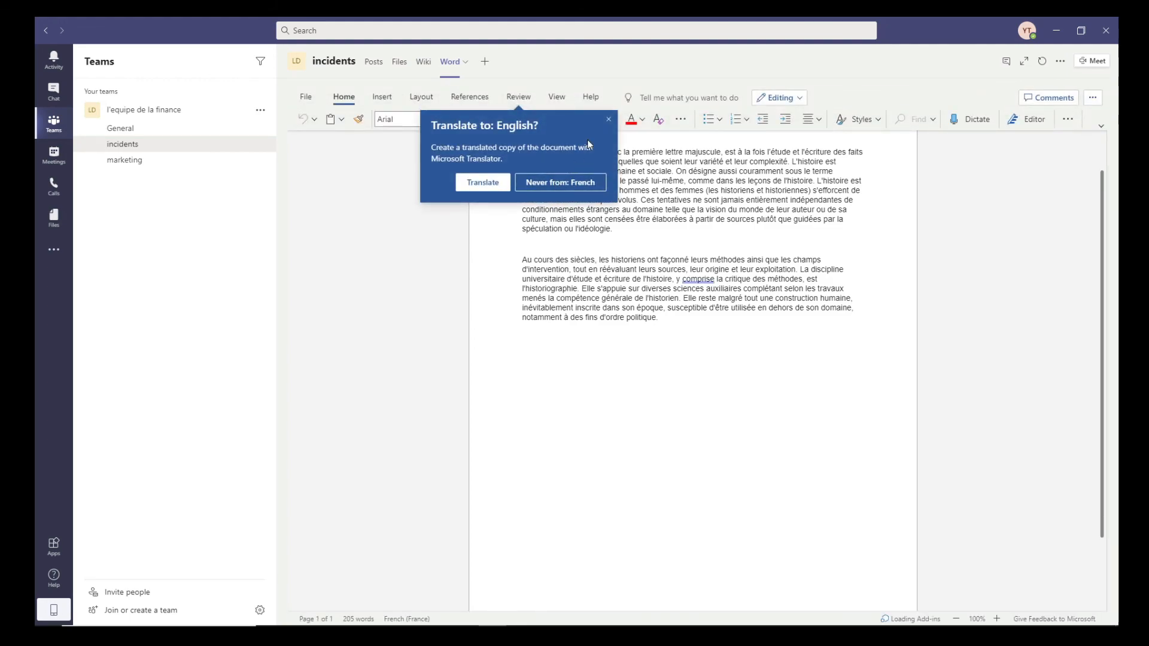
click(608, 119)
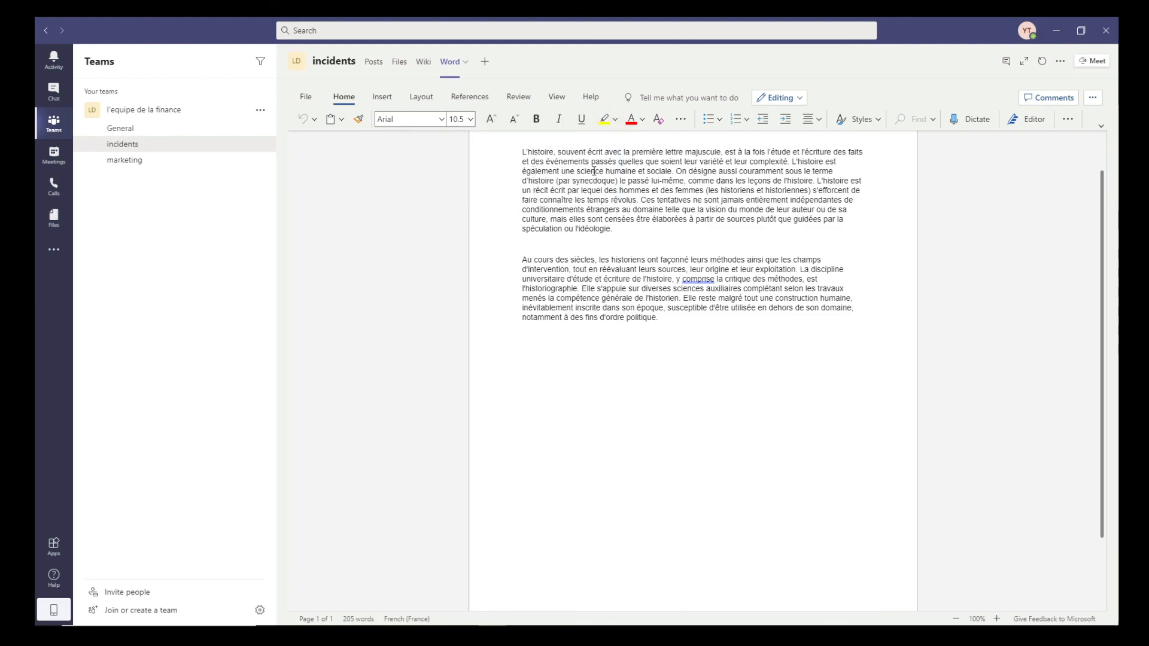
double_click(611, 204)
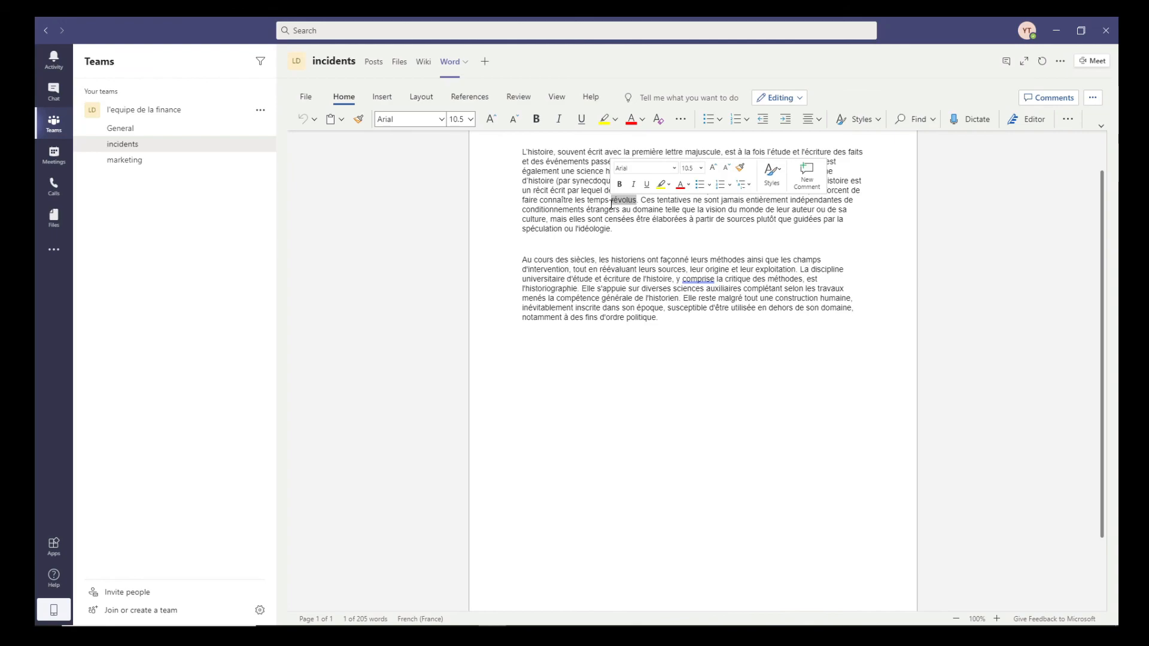